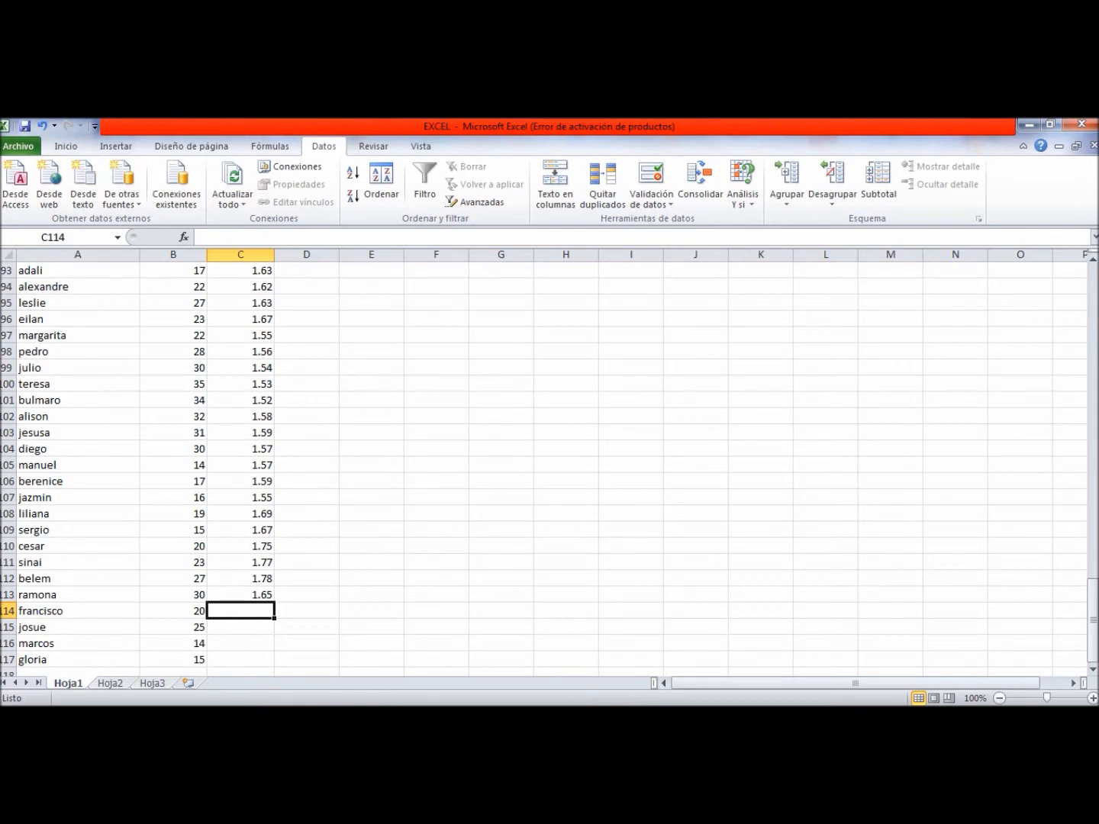
# Enter the heights 1.65, 1.78, 1.57 and 1.67 in cells C114 to C117.
pyautogui.write('1.')
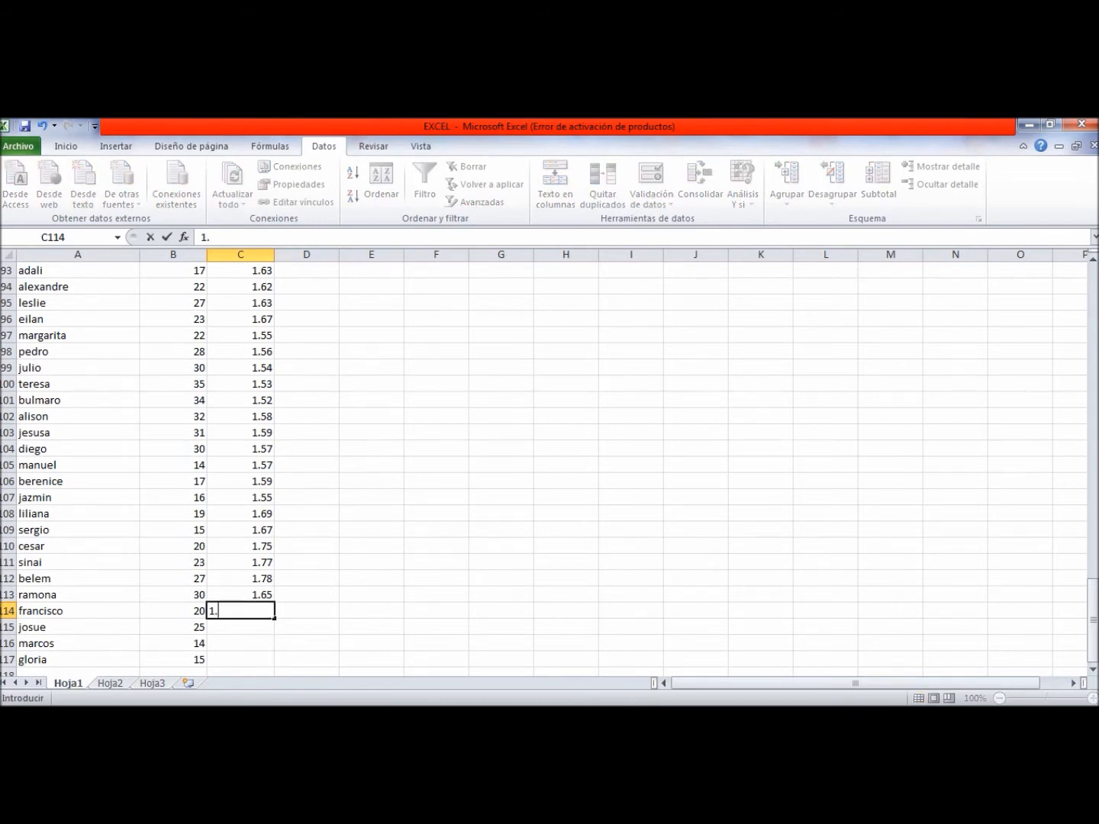
pyautogui.write('65')
pyautogui.press('Return')
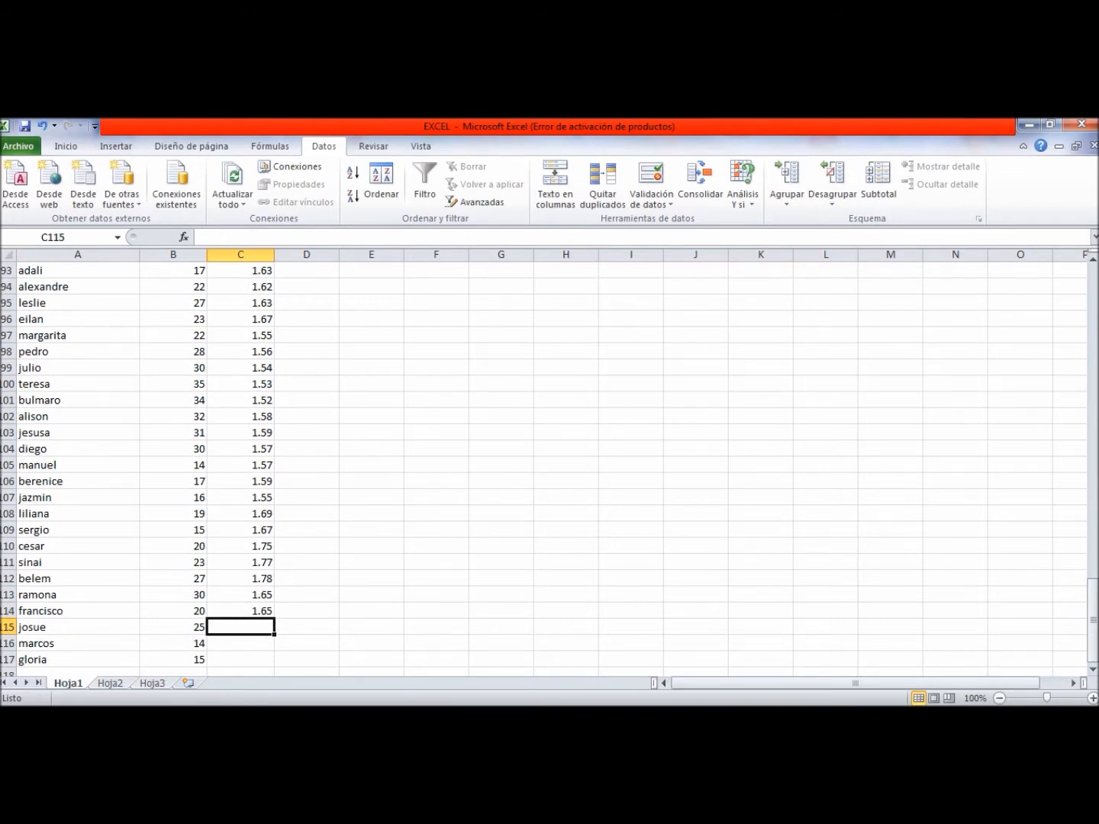
pyautogui.write('1.')
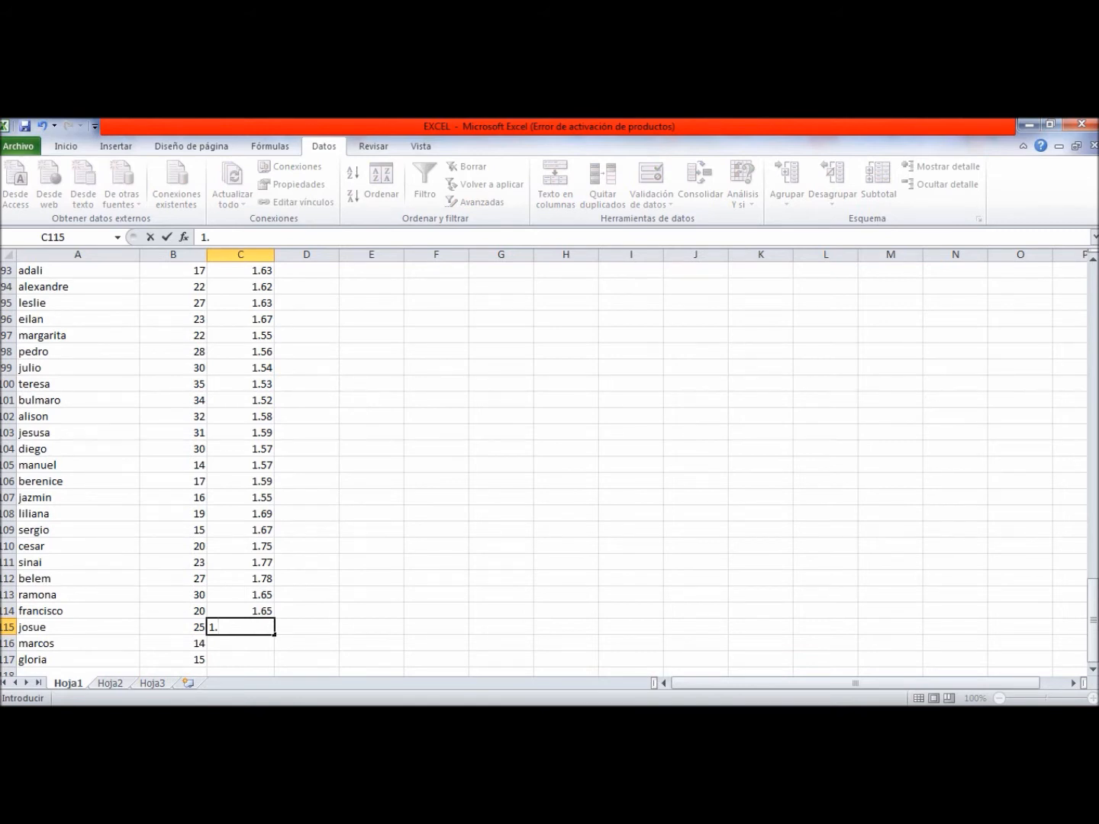
pyautogui.write('78')
pyautogui.press('Return')
pyautogui.write('1.')
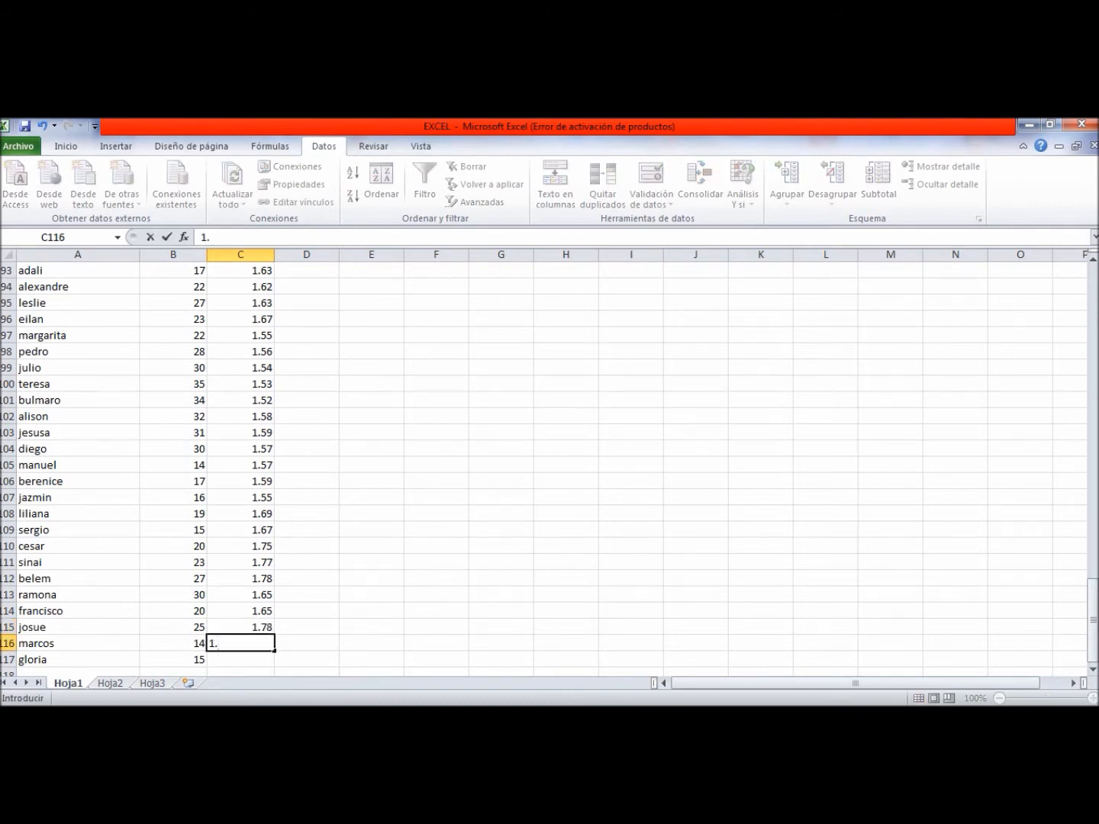
pyautogui.write('1')
pyautogui.press('BackSpace')
pyautogui.write('57')
pyautogui.press('Return')
pyautogui.write('1.67')
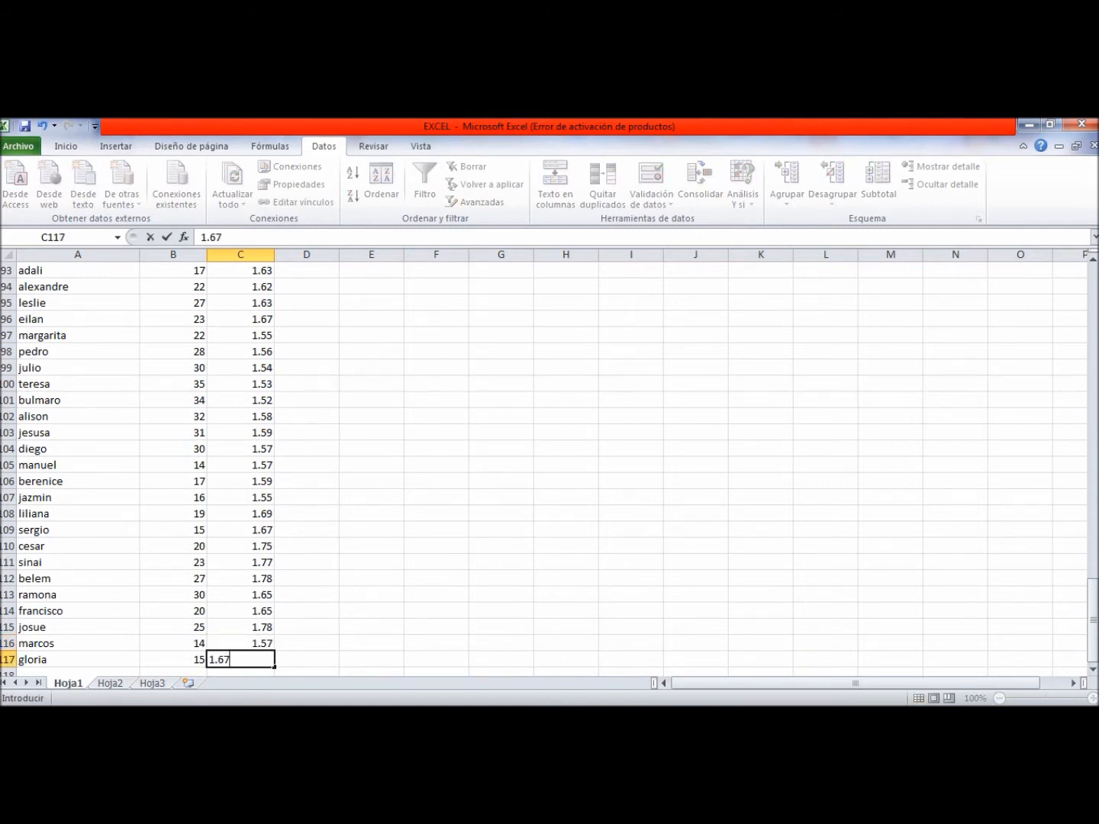
pyautogui.press('Return')
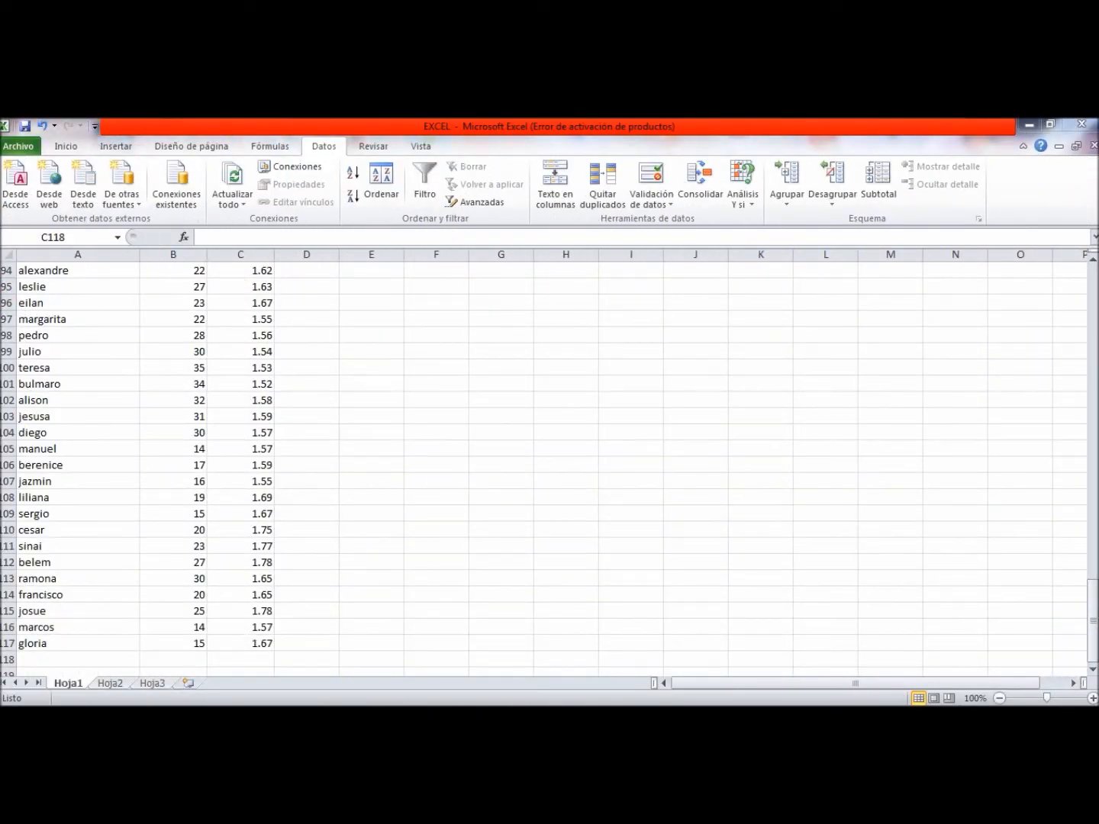
# Enter the column headings ALUMNOS, EDAD and ESTATURA in cells A1, B1 and C1.
pyautogui.press('Up')
pyautogui.press('Up')
pyautogui.press('Up')
pyautogui.press('Up')
pyautogui.press('Up')
pyautogui.press('Up')
pyautogui.press('Up')
pyautogui.press('Up')
pyautogui.press('Up')
pyautogui.press('Up')
pyautogui.press('Up')
pyautogui.press('Up')
pyautogui.press('Up')
pyautogui.press('Up')
pyautogui.press('Up')
pyautogui.press('Up')
pyautogui.press('Up')
pyautogui.press('Up')
pyautogui.press('Up')
pyautogui.press('Up')
pyautogui.press('Up')
pyautogui.press('Up')
pyautogui.press('Up')
pyautogui.press('Up')
pyautogui.press('Up')
pyautogui.press('Up')
pyautogui.press('Up')
pyautogui.press('Up')
pyautogui.press('Up')
pyautogui.press('Up')
pyautogui.press('Up')
pyautogui.press('Up')
pyautogui.press('Up')
pyautogui.press('Up')
pyautogui.press('Up')
pyautogui.press('Up')
pyautogui.press('Up')
pyautogui.press('Up')
pyautogui.press('Up')
pyautogui.press('Up')
pyautogui.press('Up')
pyautogui.press('Up')
pyautogui.press('Up')
pyautogui.press('Up')
pyautogui.press('Up')
pyautogui.press('Up')
pyautogui.press('Up')
pyautogui.press('Up')
pyautogui.press('Up')
pyautogui.press('Up')
pyautogui.press('Up')
pyautogui.press('Up')
pyautogui.press('Up')
pyautogui.press('Up')
pyautogui.press('Up')
pyautogui.press('Up')
pyautogui.press('Up')
pyautogui.press('Up')
pyautogui.press('Up')
pyautogui.press('Up')
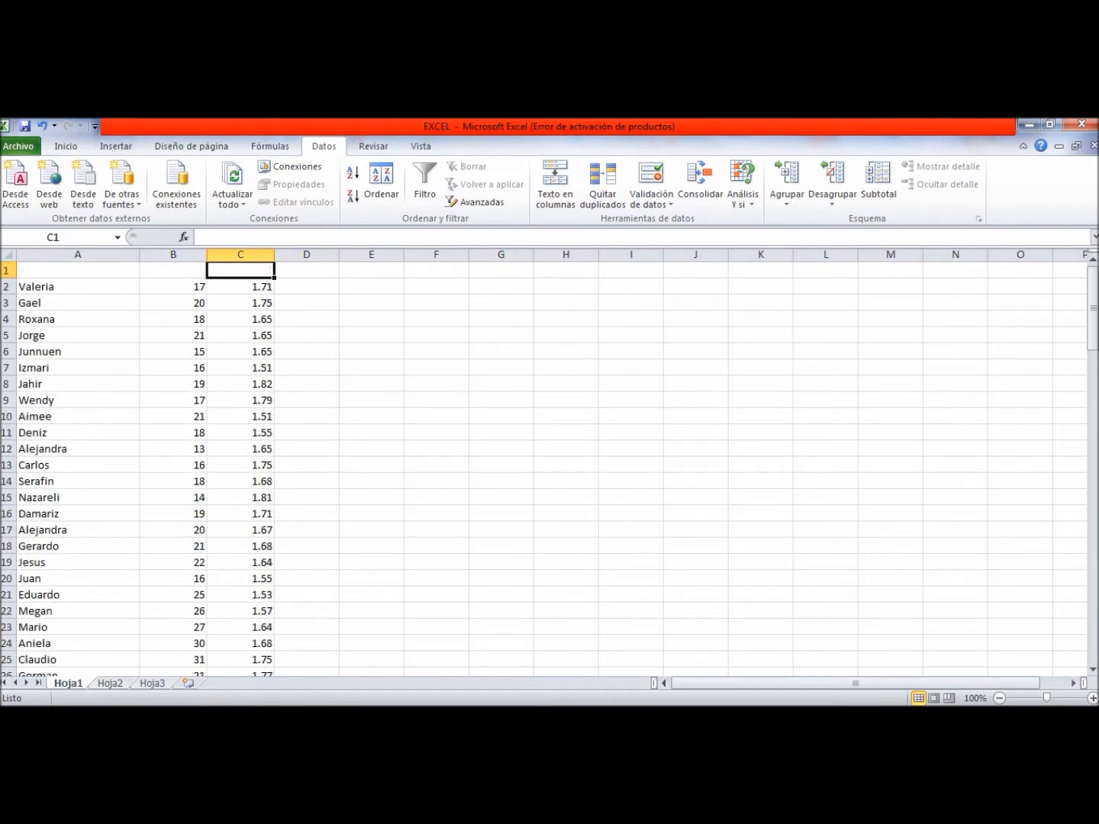
pyautogui.press('Left')
pyautogui.press('Left')
pyautogui.write('ALIN')
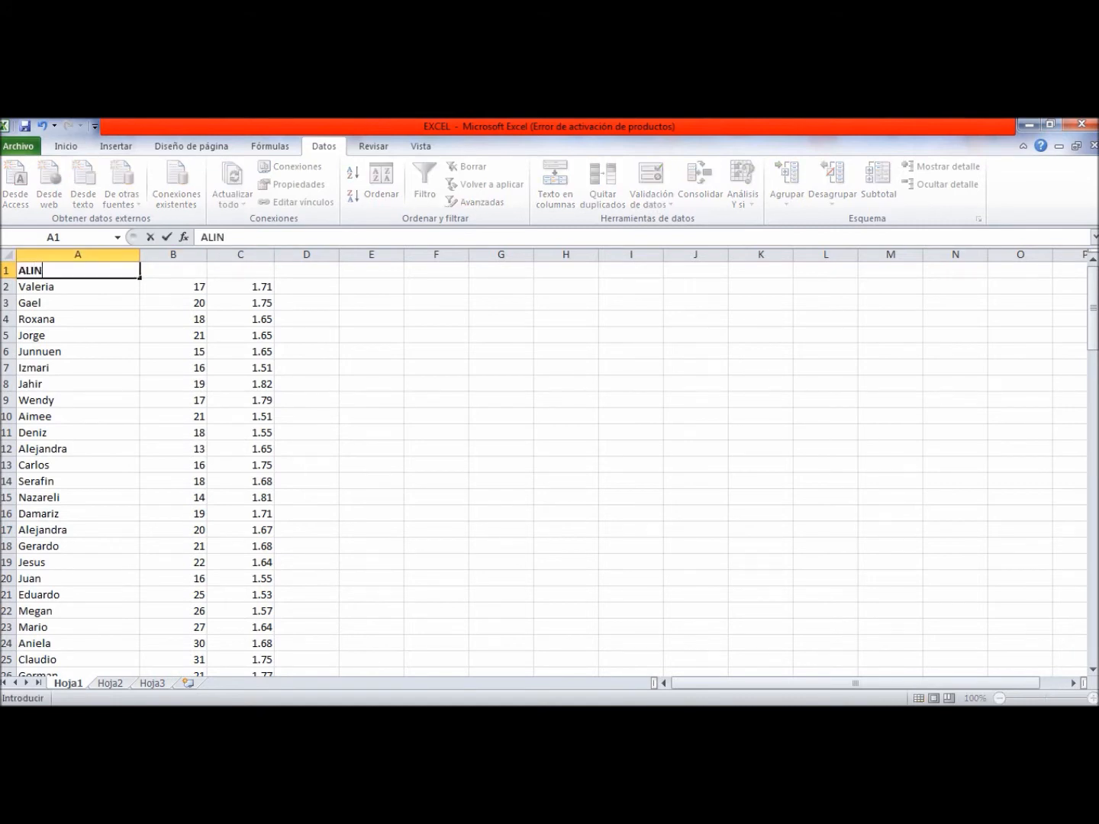
pyautogui.press('BackSpace')
pyautogui.press('BackSpace')
pyautogui.write('UN')
pyautogui.press('BackSpace')
pyautogui.write('MNOS')
pyautogui.press('Tab')
pyautogui.write('ED')
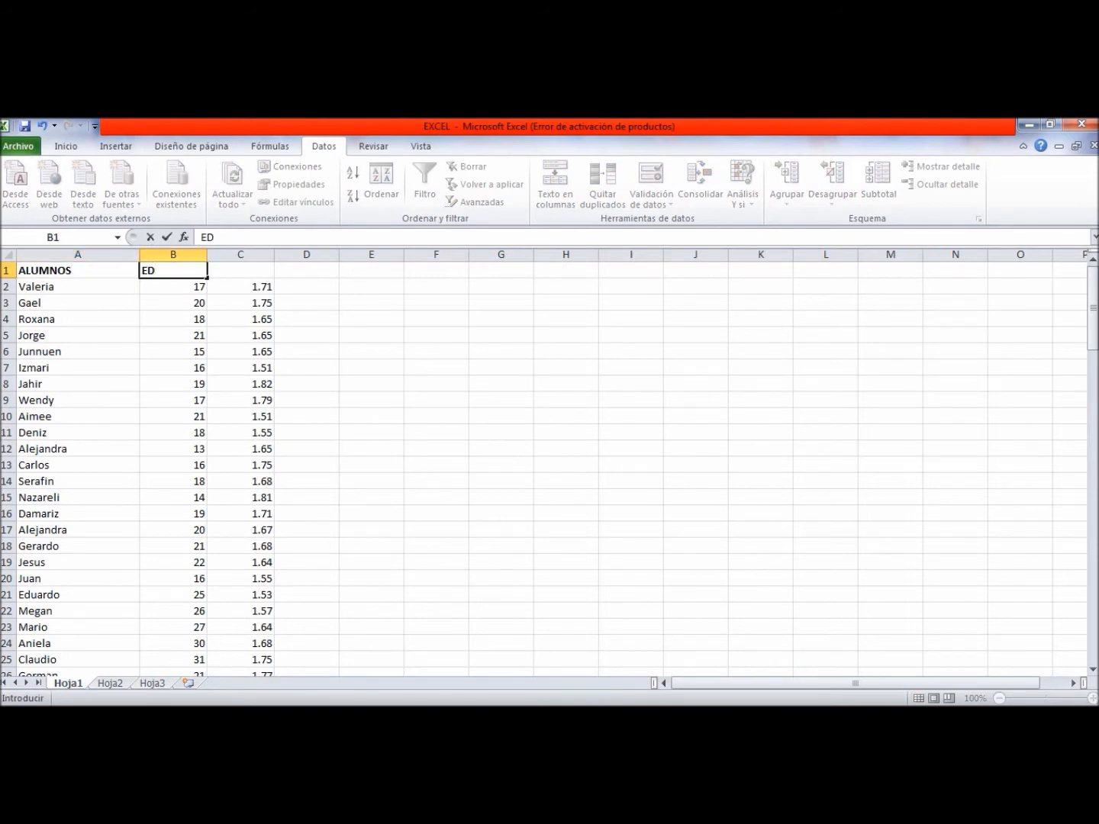
pyautogui.write('AD')
pyautogui.press('Tab')
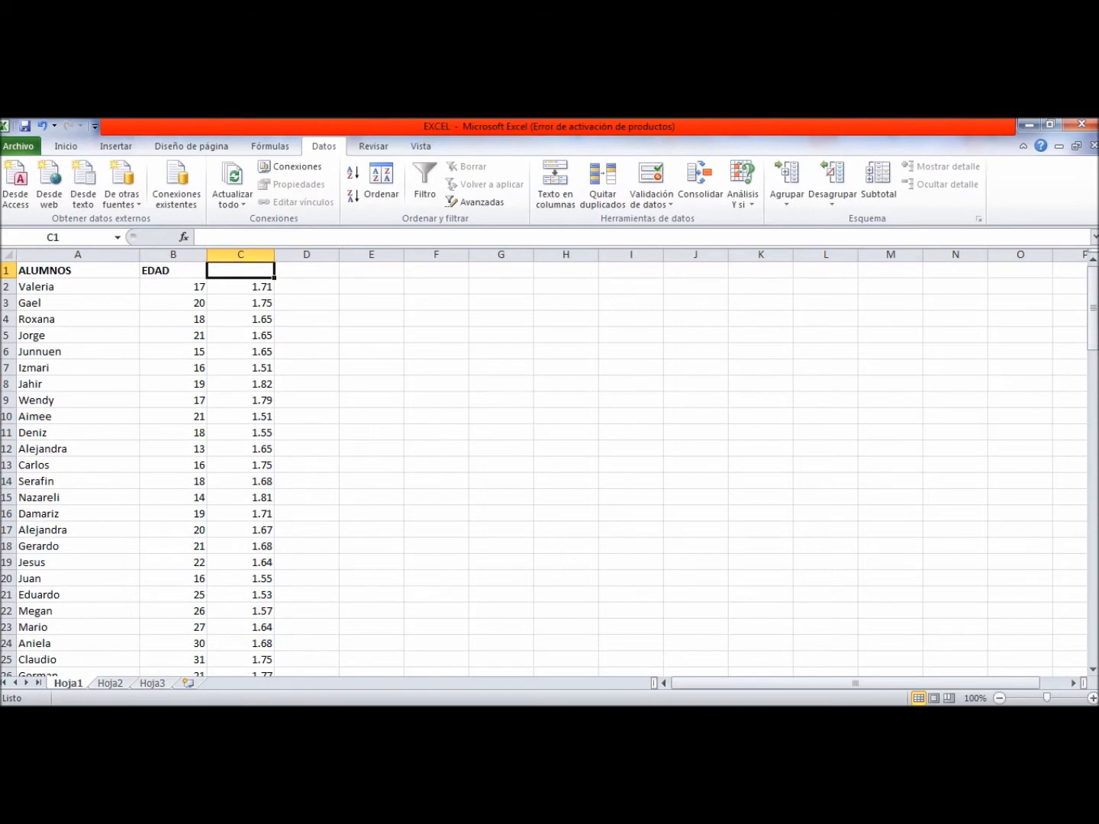
pyautogui.write('ESTATURA')
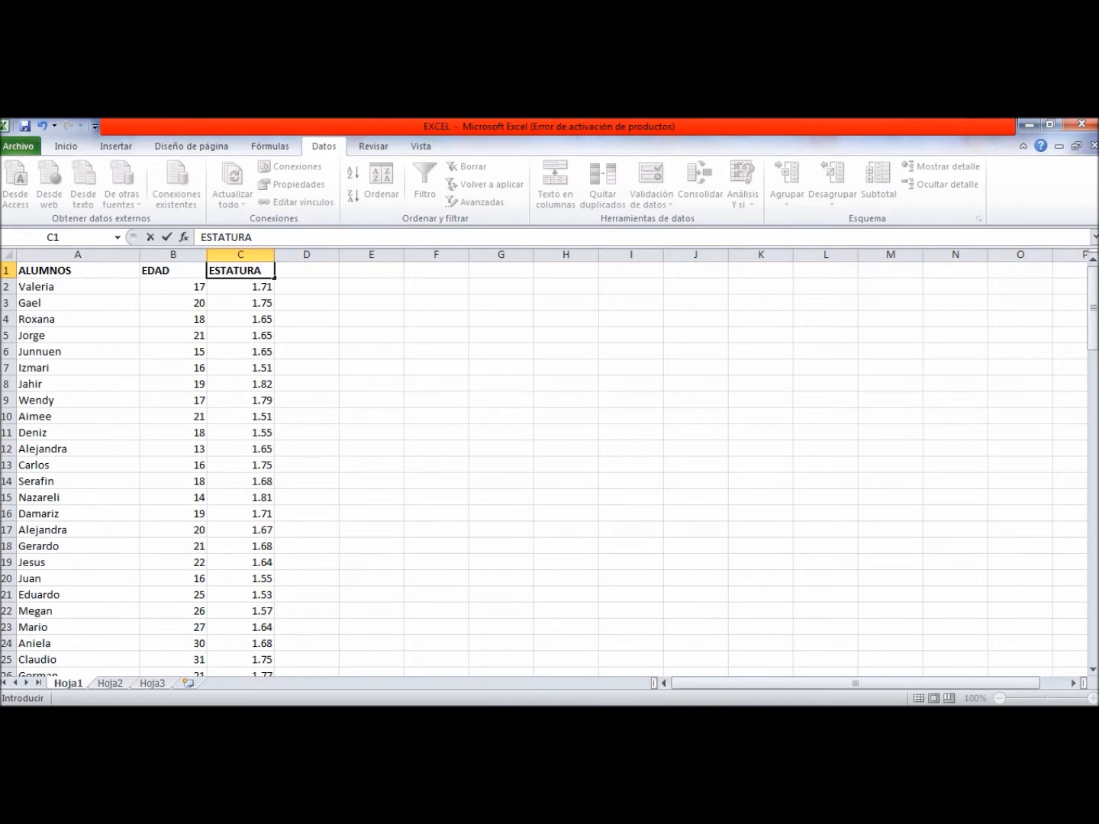
# Turn on filtering for the table's header row, starting from the ALUMNOS heading.
pyautogui.click(79, 271)
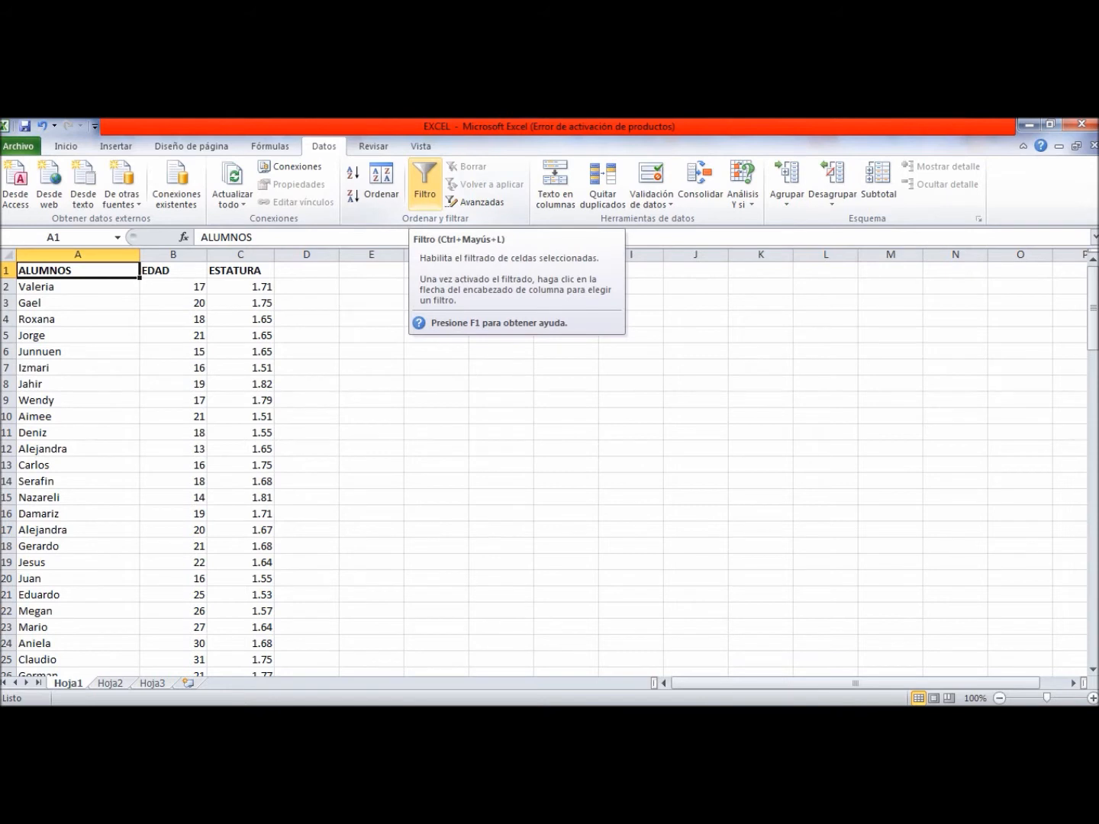
pyautogui.click(425, 182)
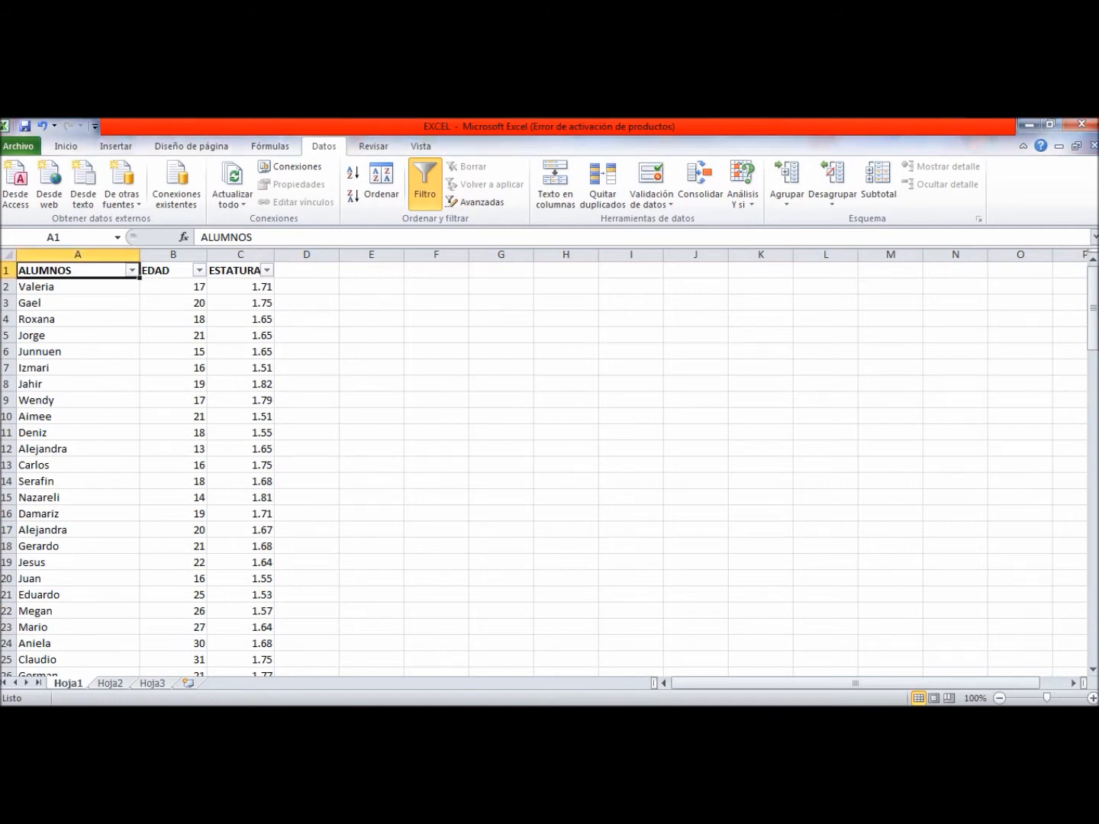
# Filter the EDAD column so that only rows with the age 17 are shown.
pyautogui.click(199, 271)
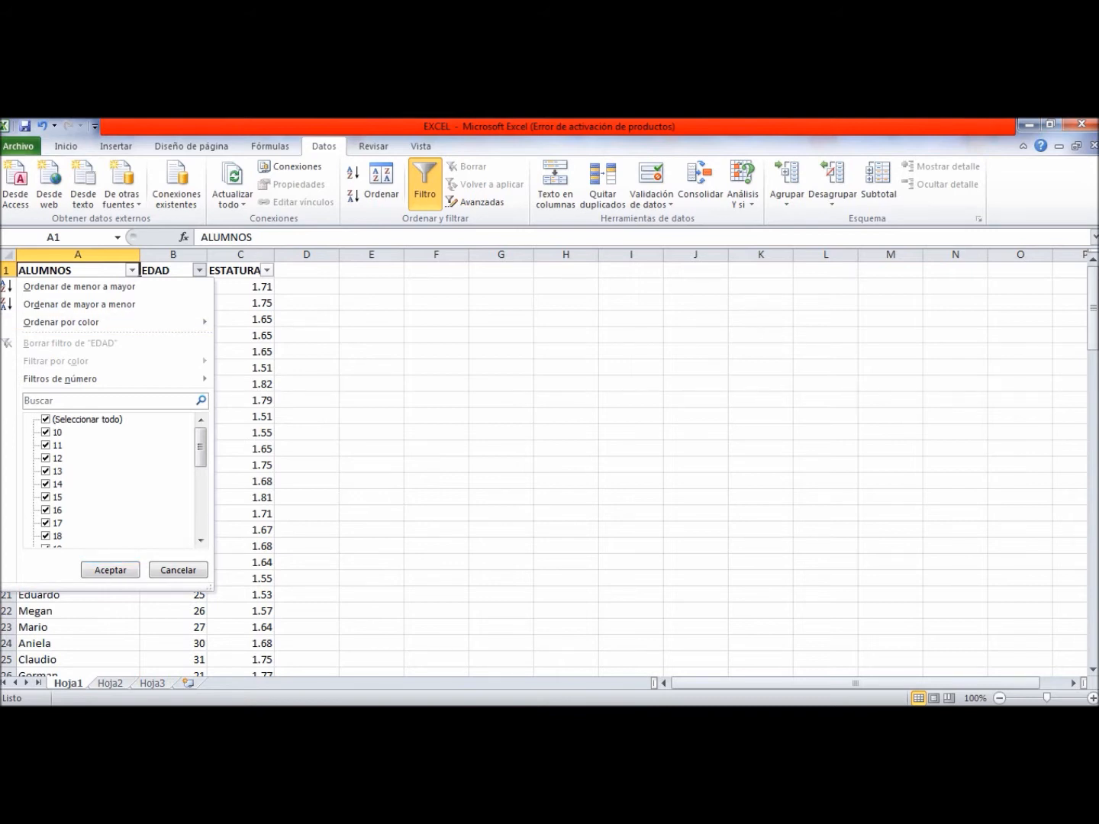
pyautogui.click(45, 421)
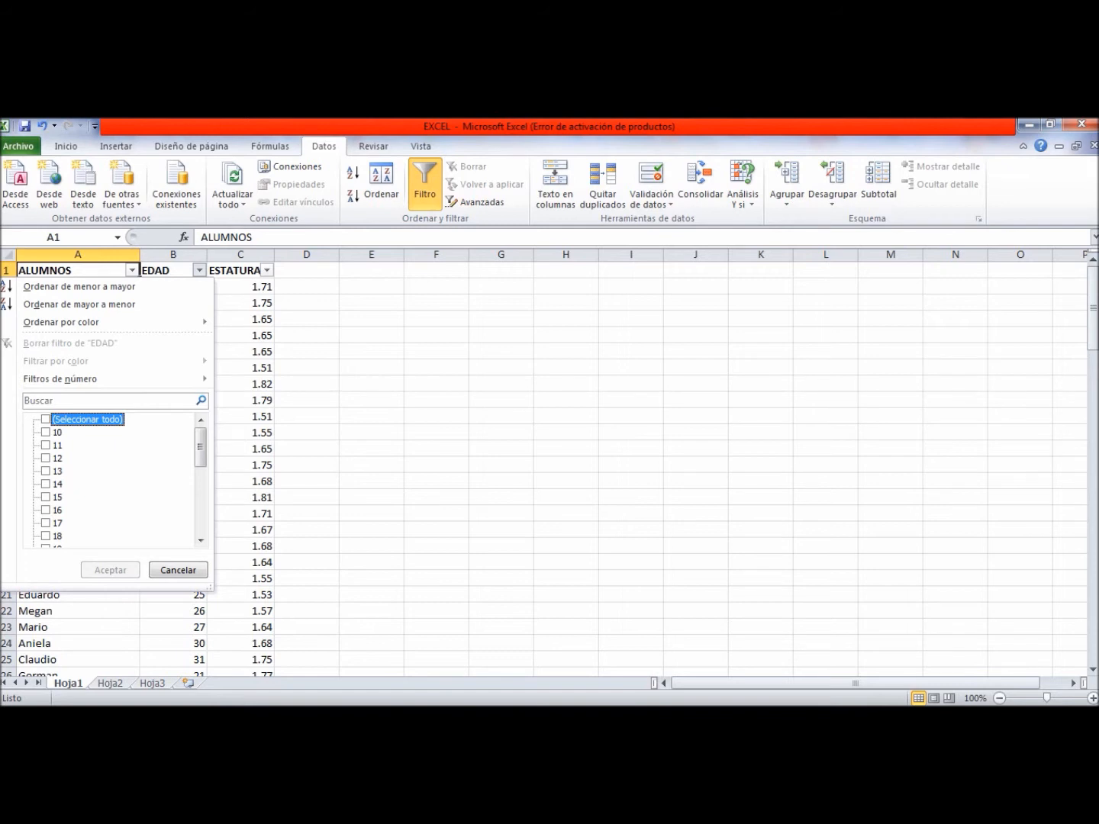
pyautogui.click(46, 524)
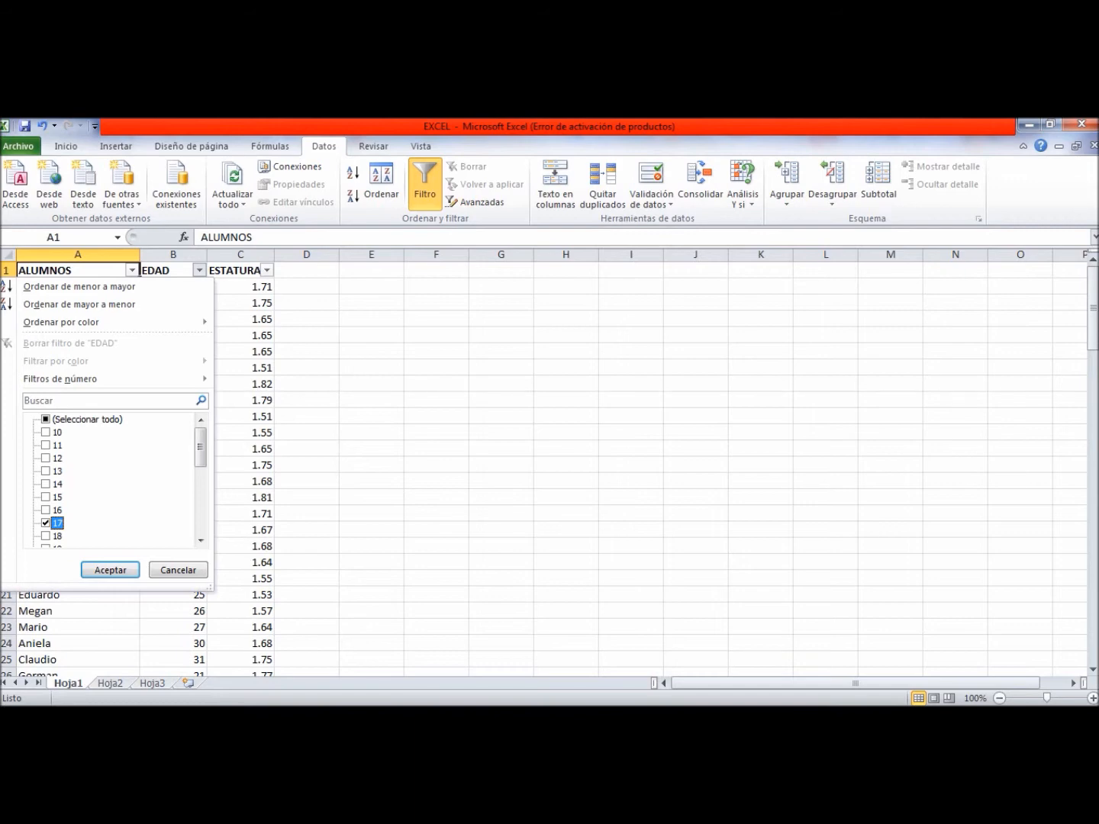
pyautogui.click(109, 571)
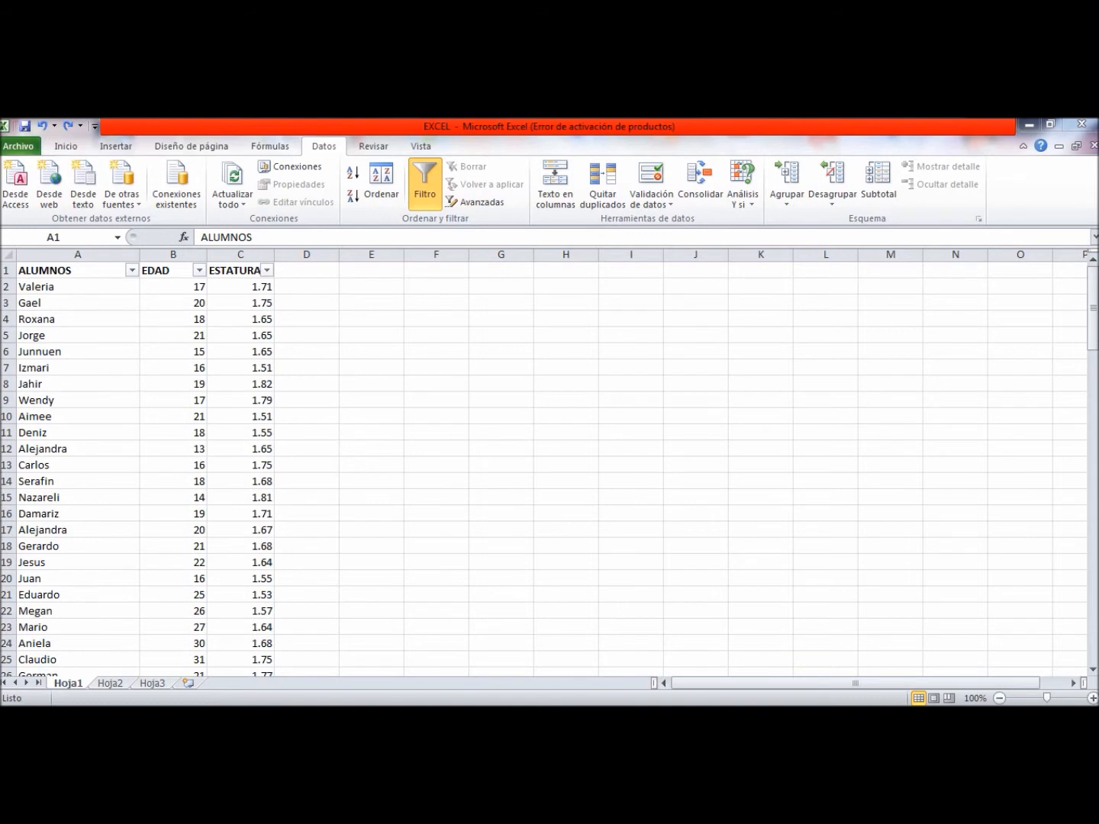
# Filter the EDAD column so that only rows with the ages 15 and 18 are shown.
pyautogui.click(199, 271)
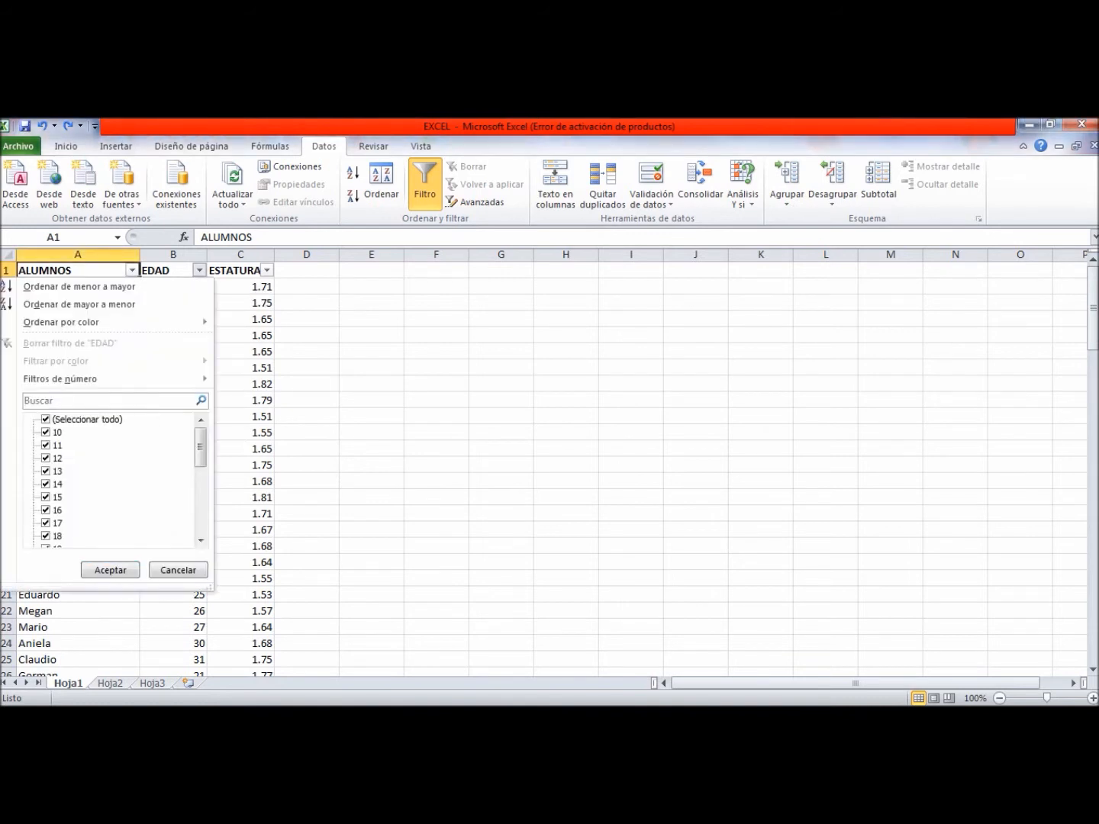
pyautogui.click(46, 419)
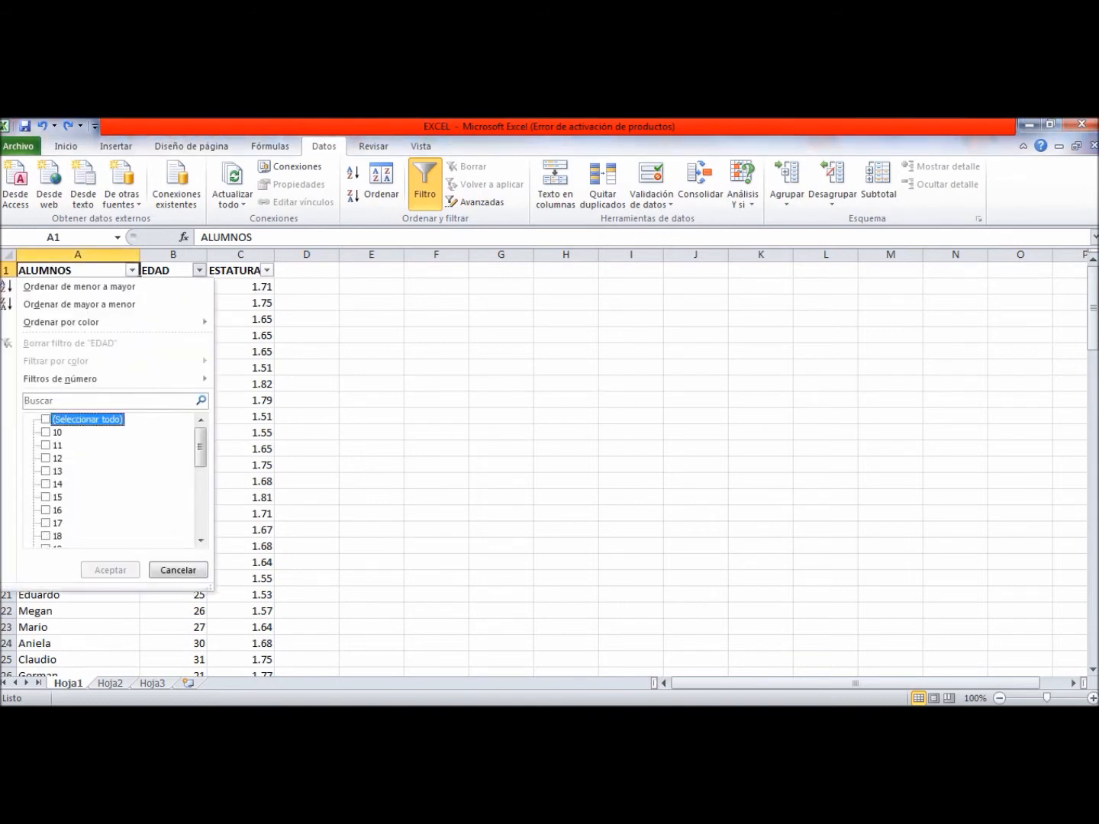
pyautogui.click(45, 536)
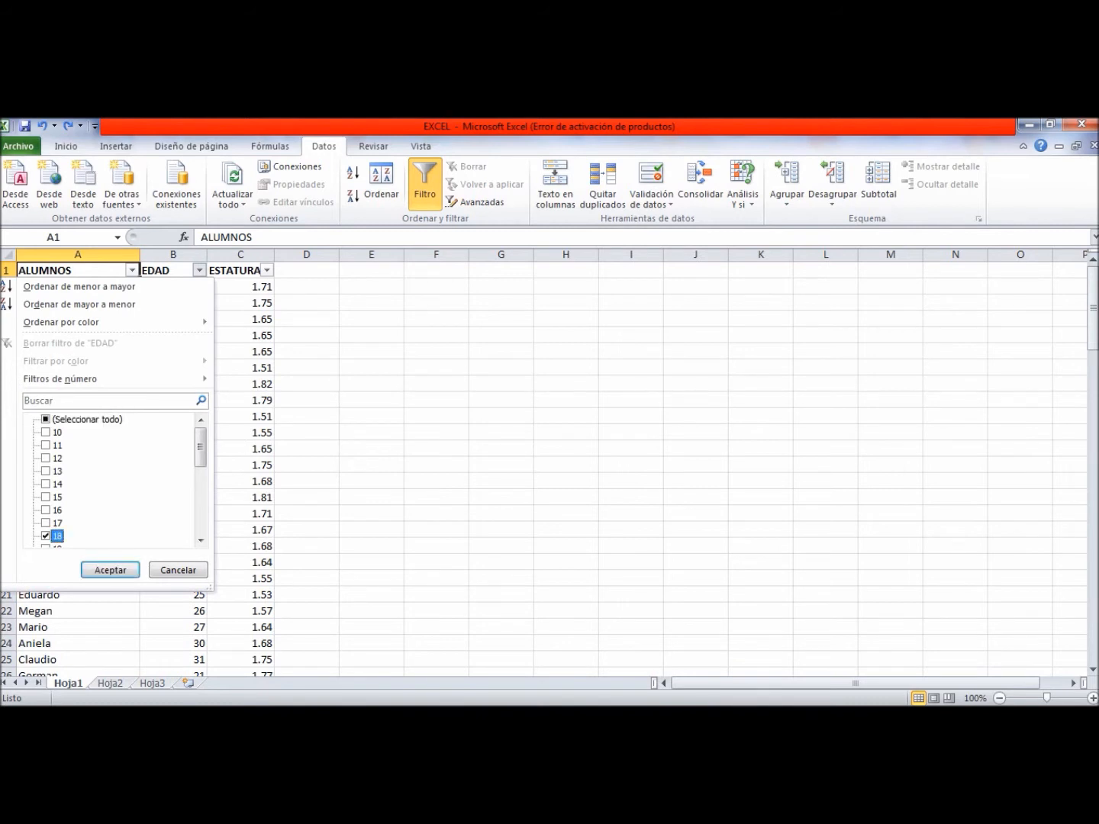
pyautogui.click(46, 497)
pyautogui.press('Return')
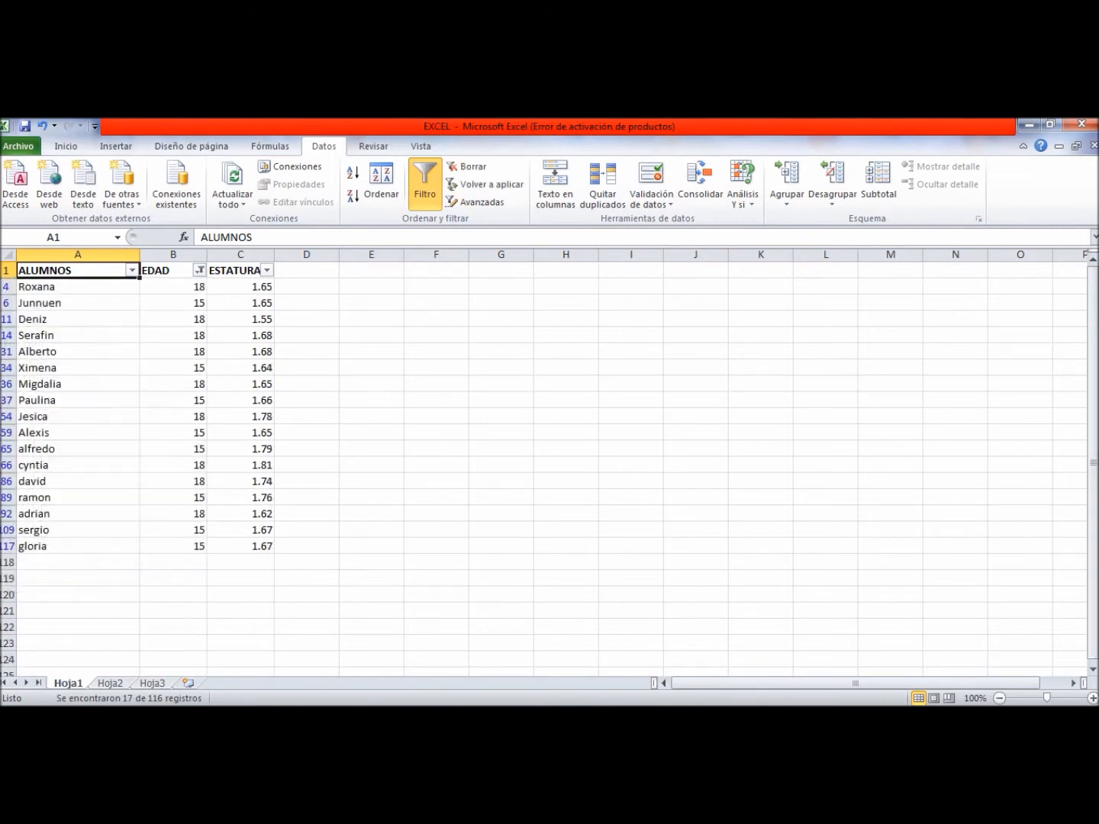
# Narrow the age-filtered list to rows whose ESTATURA is 1.65.
pyautogui.click(266, 271)
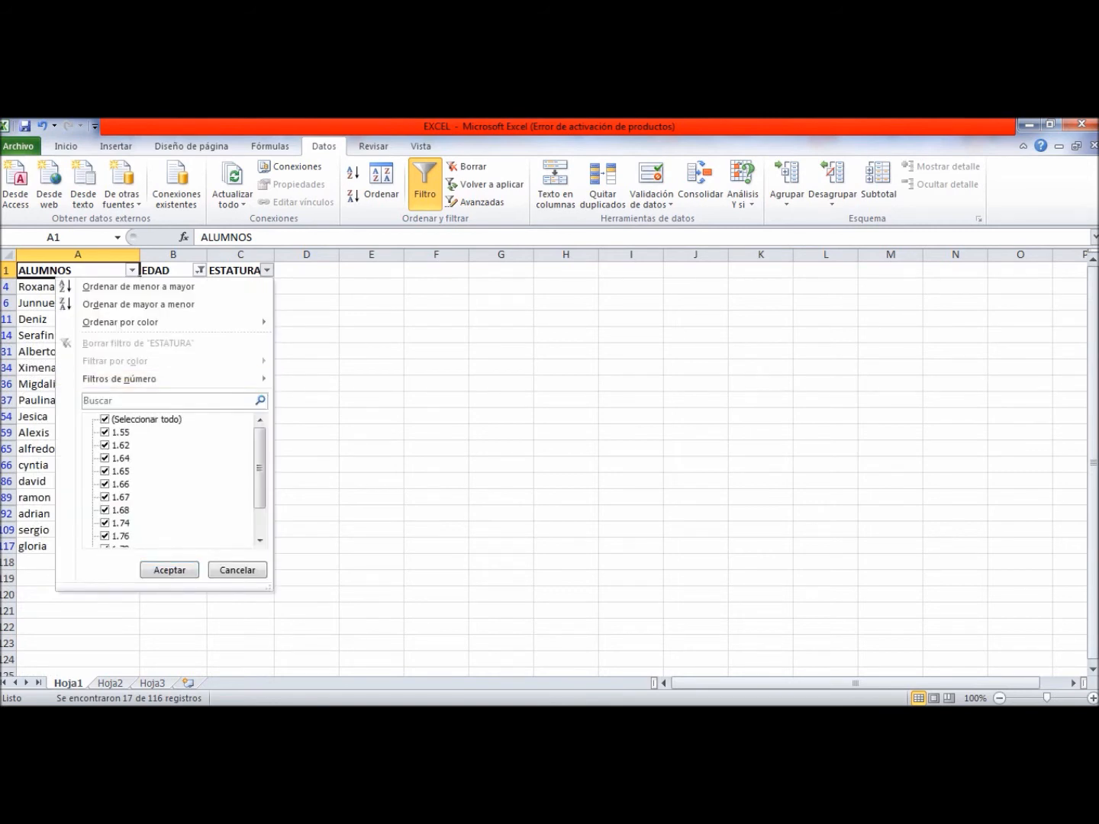
pyautogui.click(105, 419)
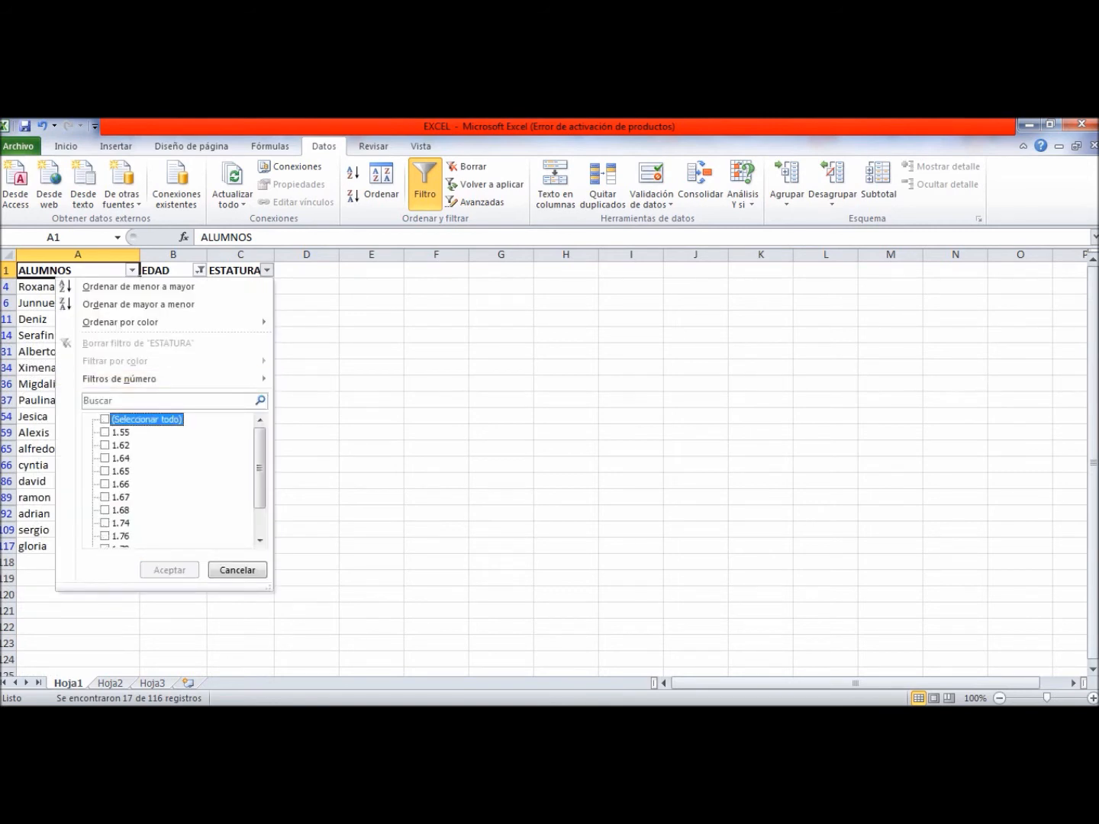
pyautogui.click(105, 472)
pyautogui.click(169, 570)
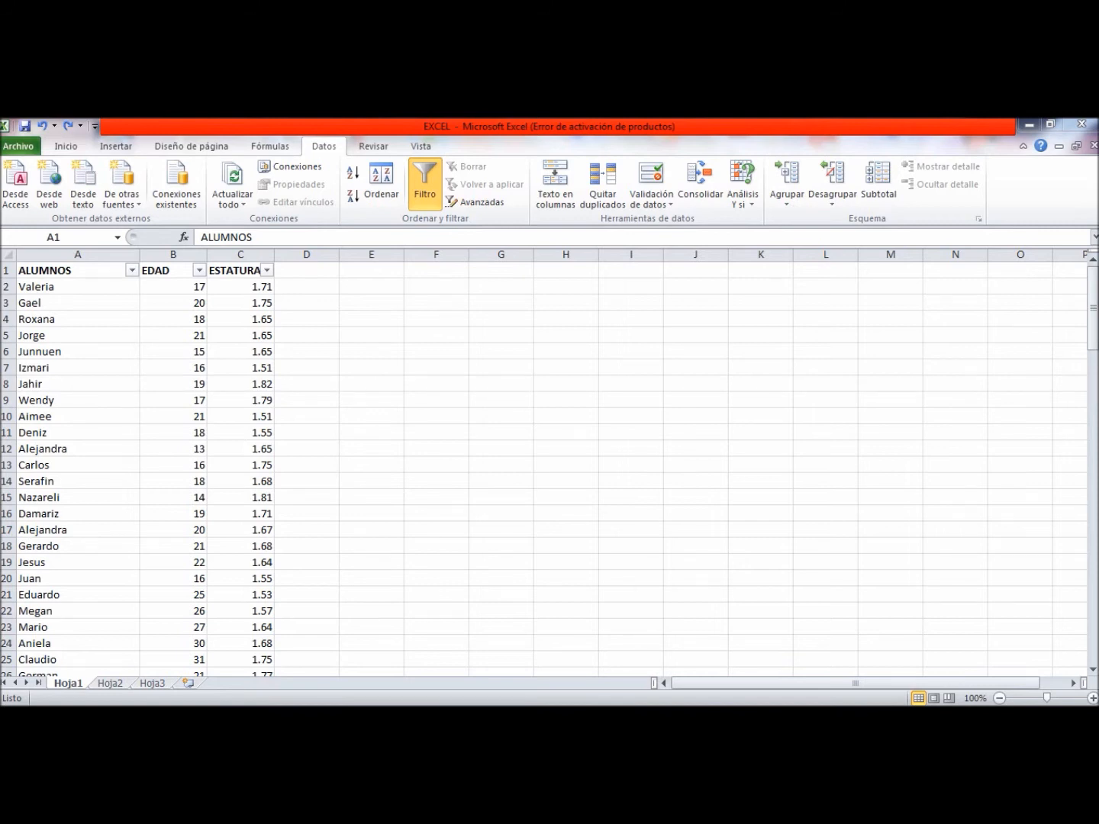
# Apply a Diez mejores number filter to the EDAD column for the top (superiores) 10 elementos.
pyautogui.click(199, 270)
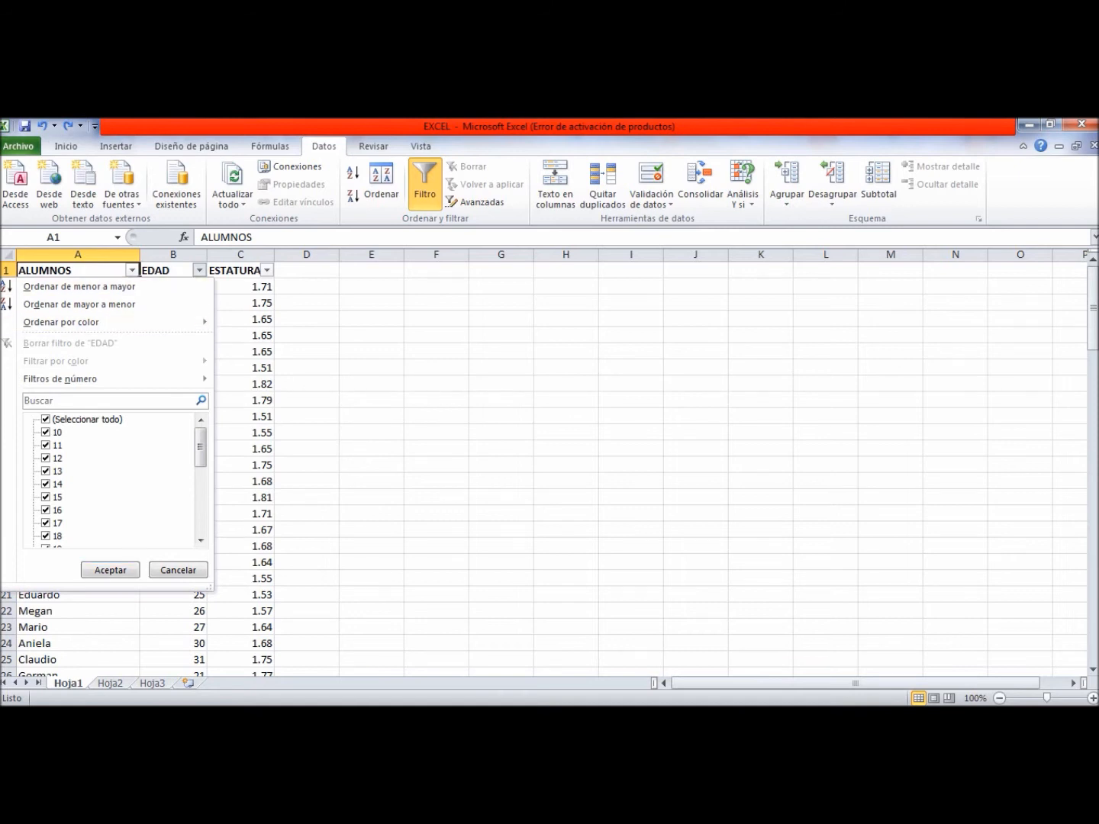
pyautogui.click(45, 419)
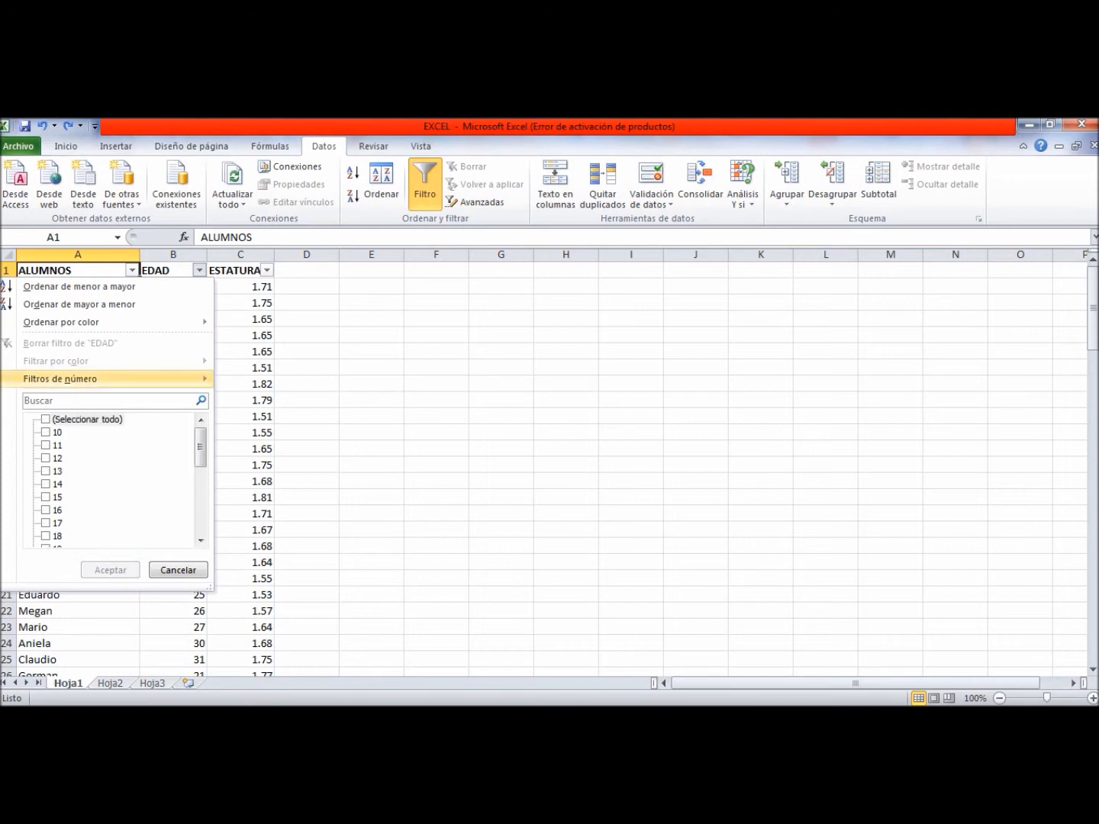
pyautogui.moveTo(107, 380)
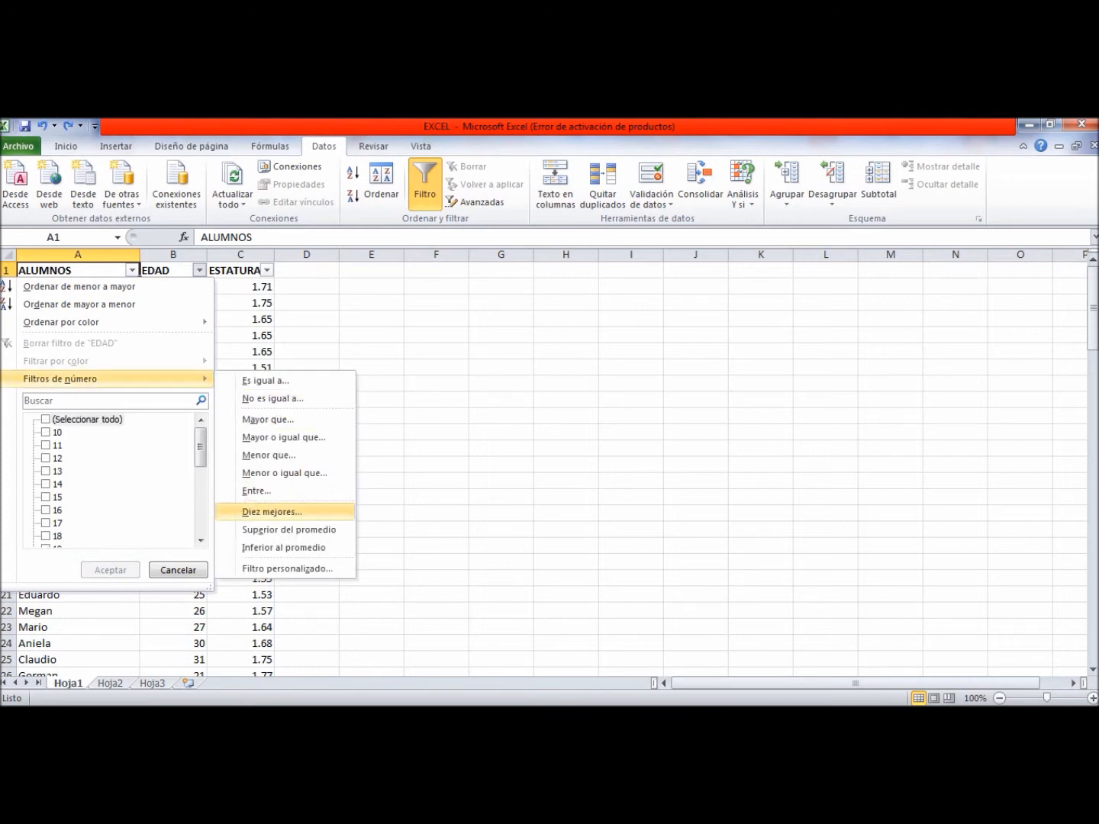
pyautogui.click(271, 513)
pyautogui.click(651, 493)
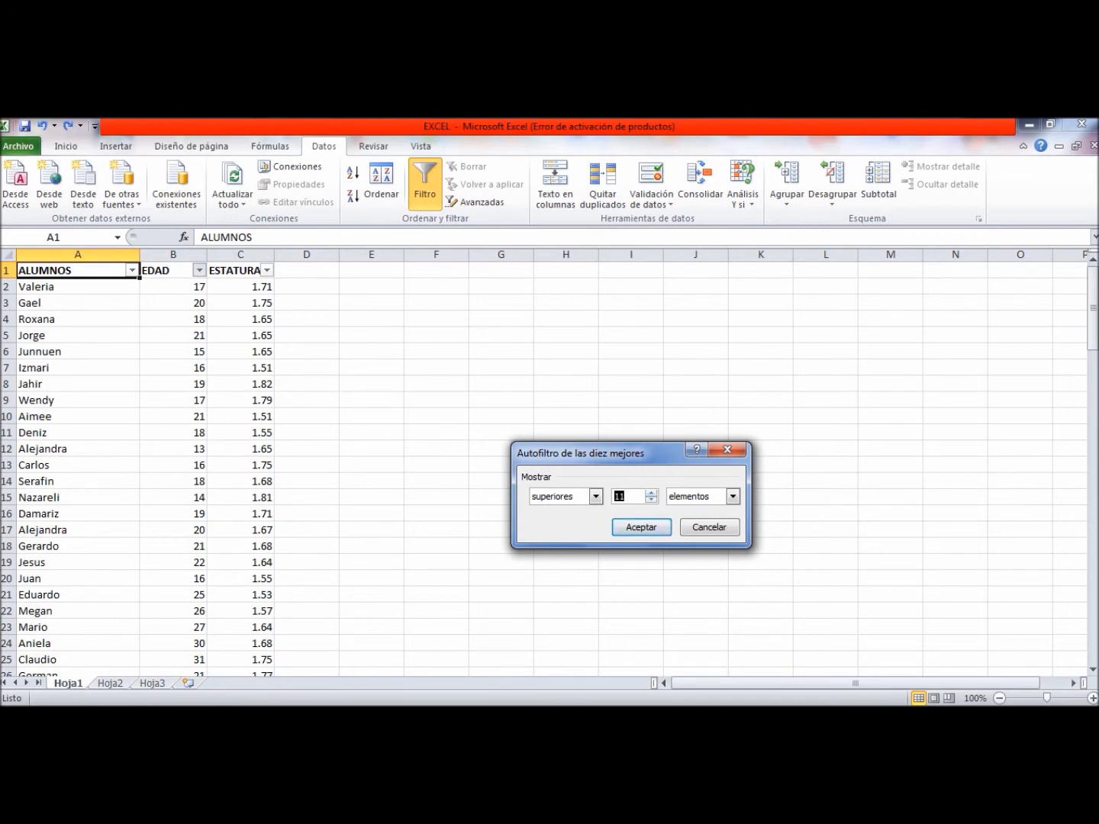
pyautogui.click(650, 499)
pyautogui.click(641, 527)
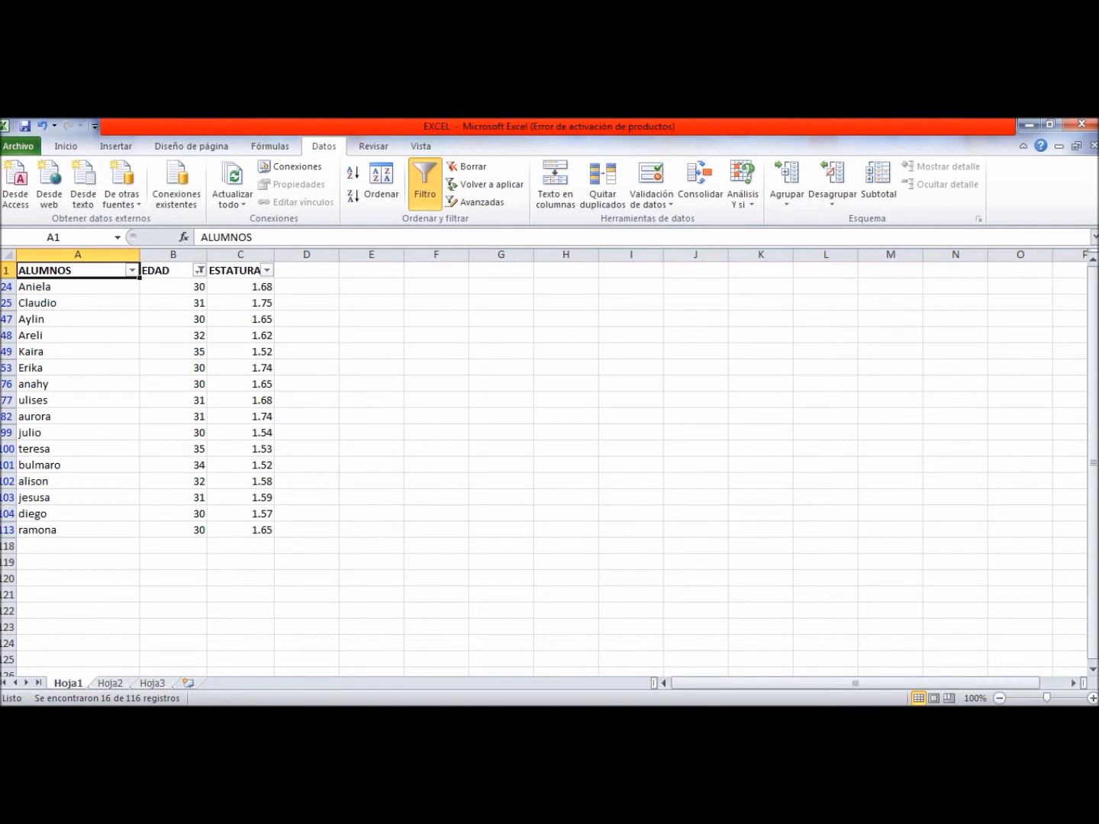
# Apply a custom filter to the EDAD column for rows where the age es igual a 30 or (O) es igual a 32.
pyautogui.click(199, 271)
pyautogui.moveTo(115, 380)
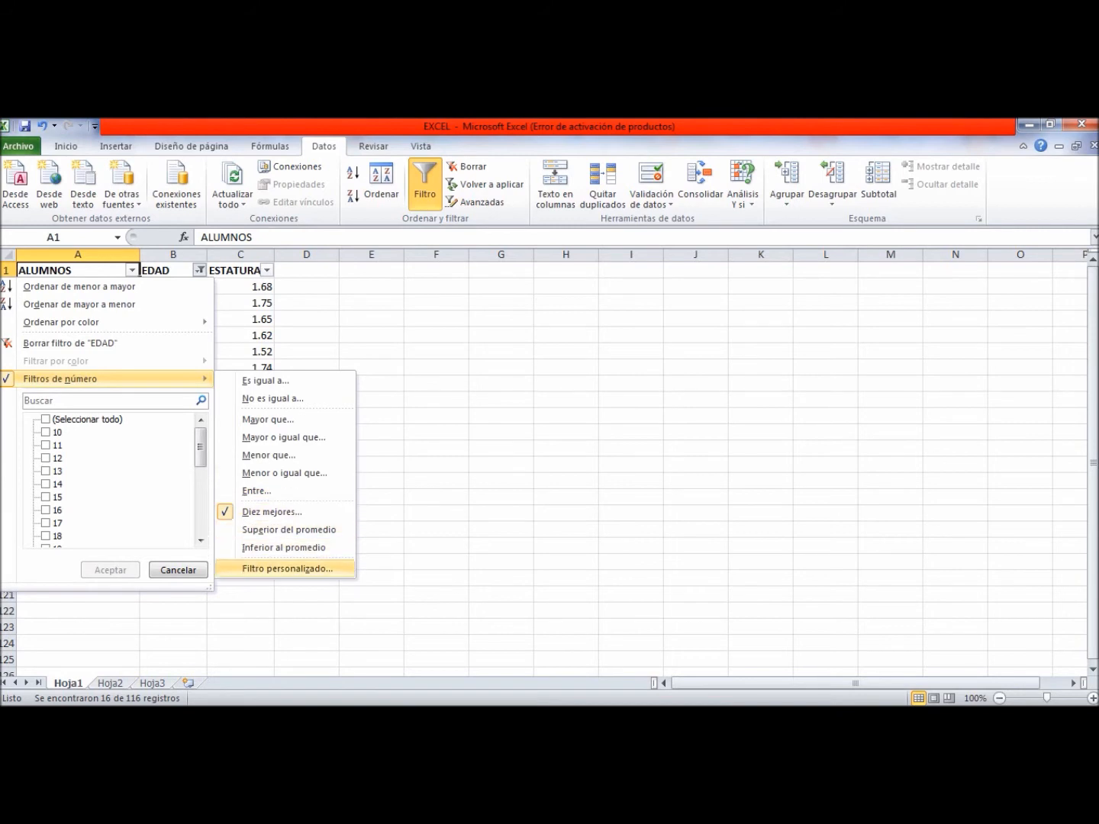
pyautogui.press('Return')
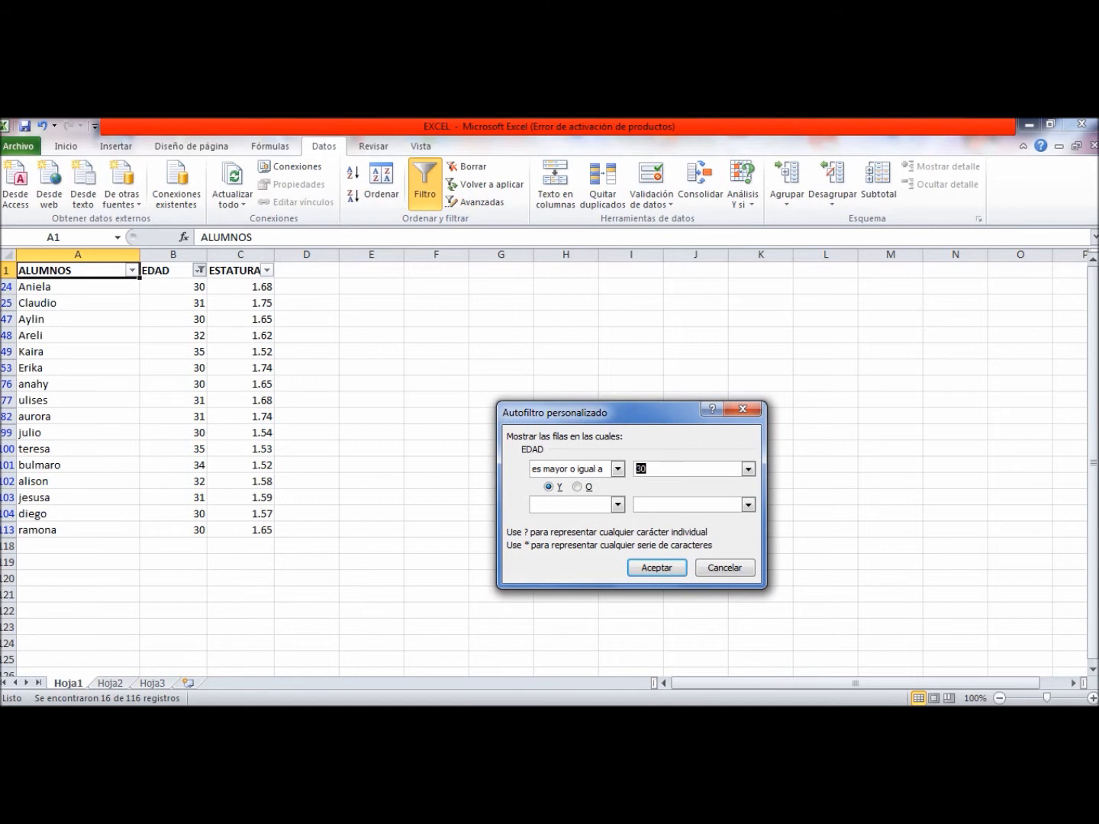
pyautogui.click(617, 470)
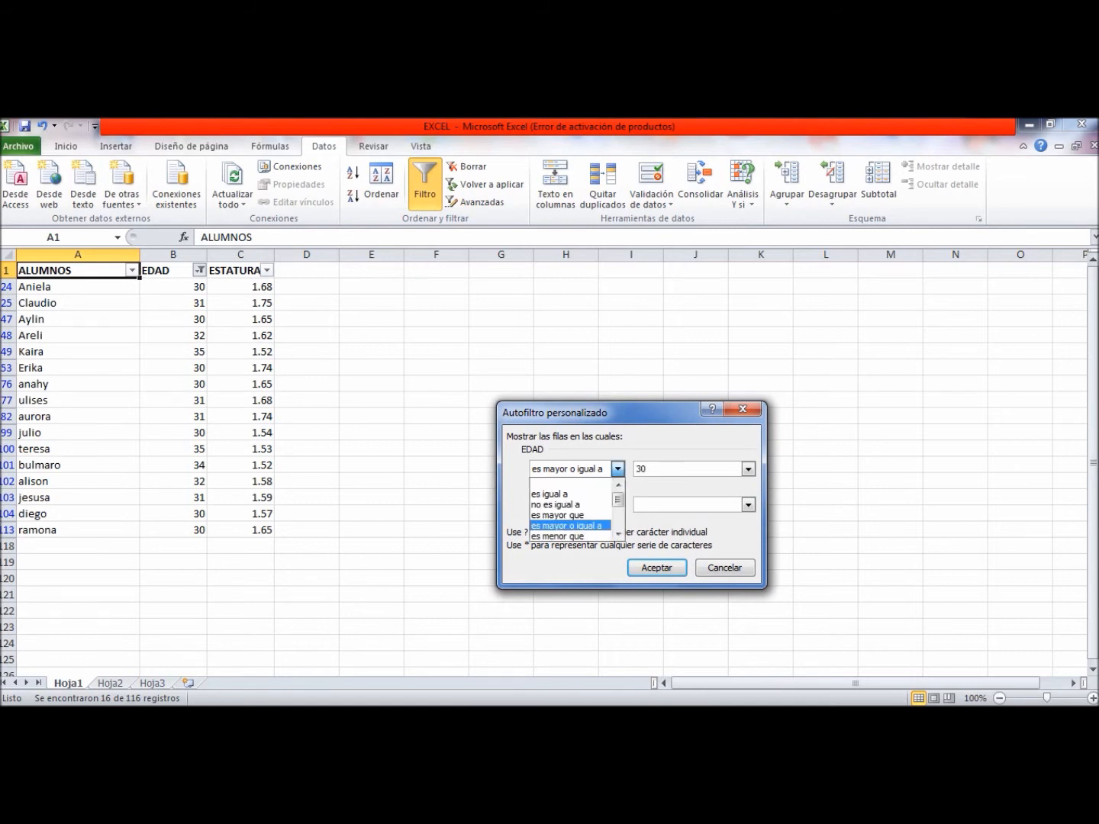
pyautogui.click(587, 494)
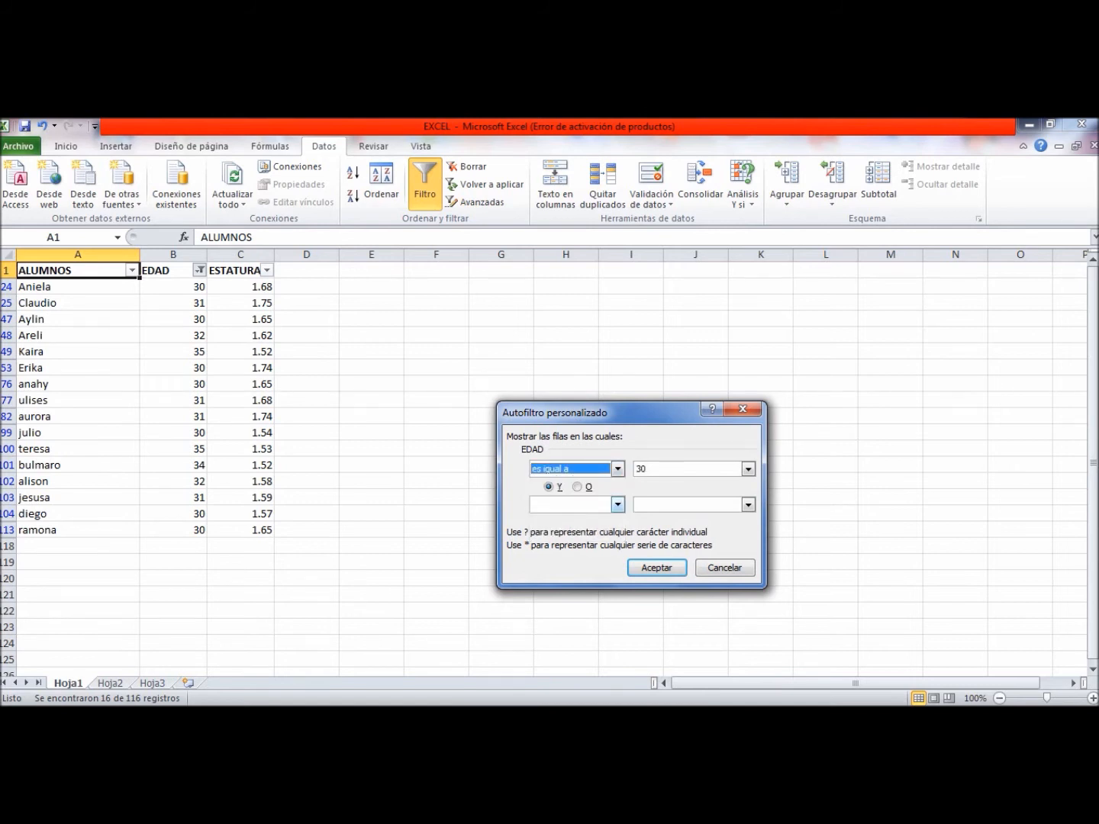
pyautogui.hotkey('alt', 'o')
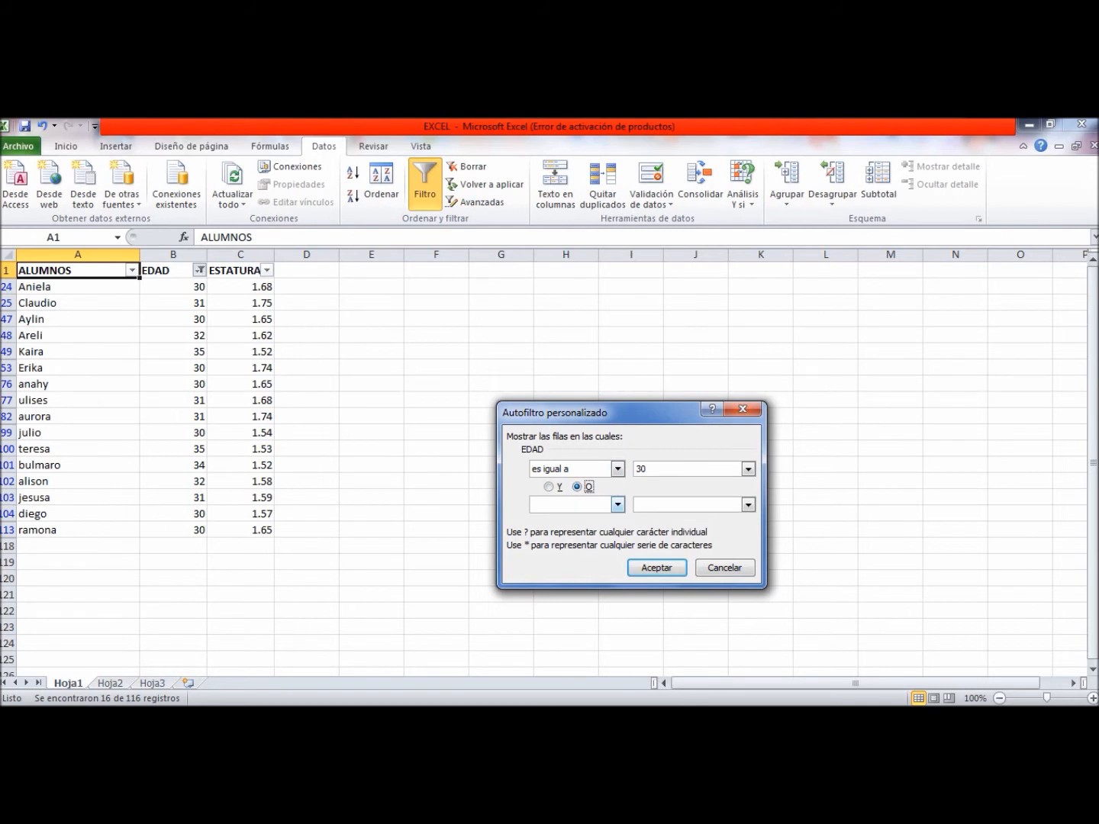
pyautogui.click(617, 505)
pyautogui.click(550, 531)
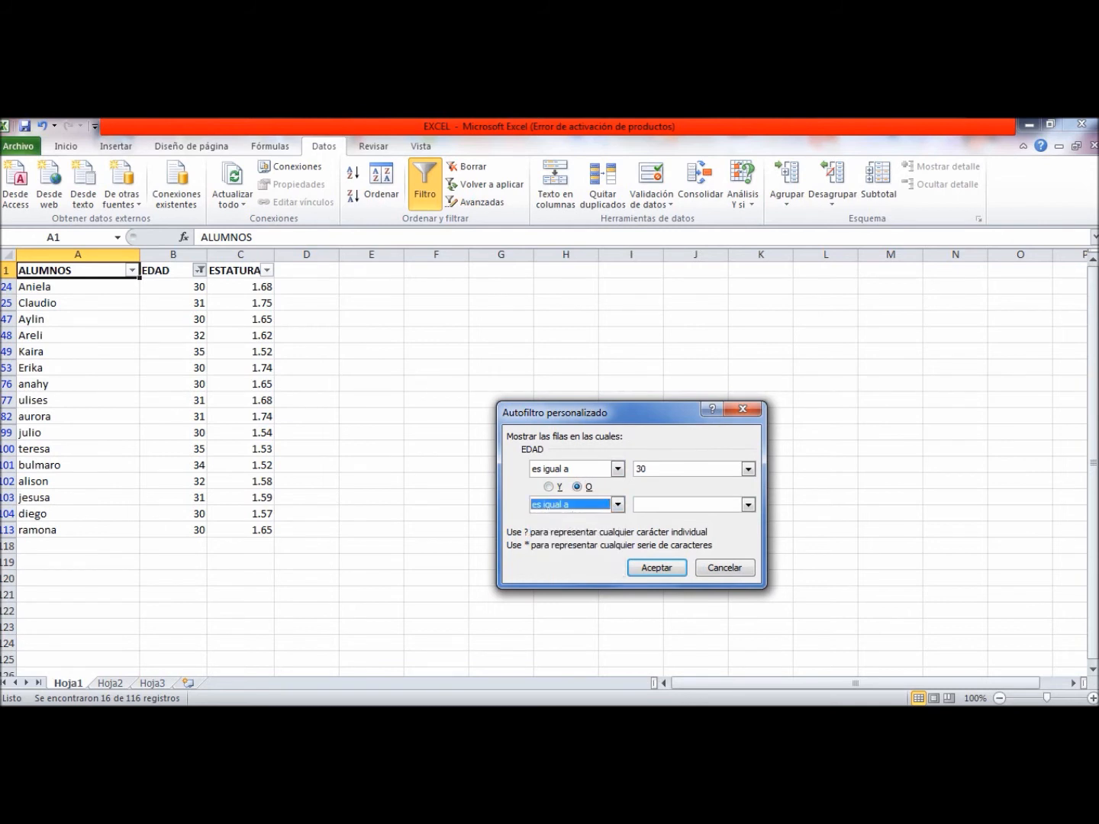
pyautogui.click(679, 504)
pyautogui.write('32')
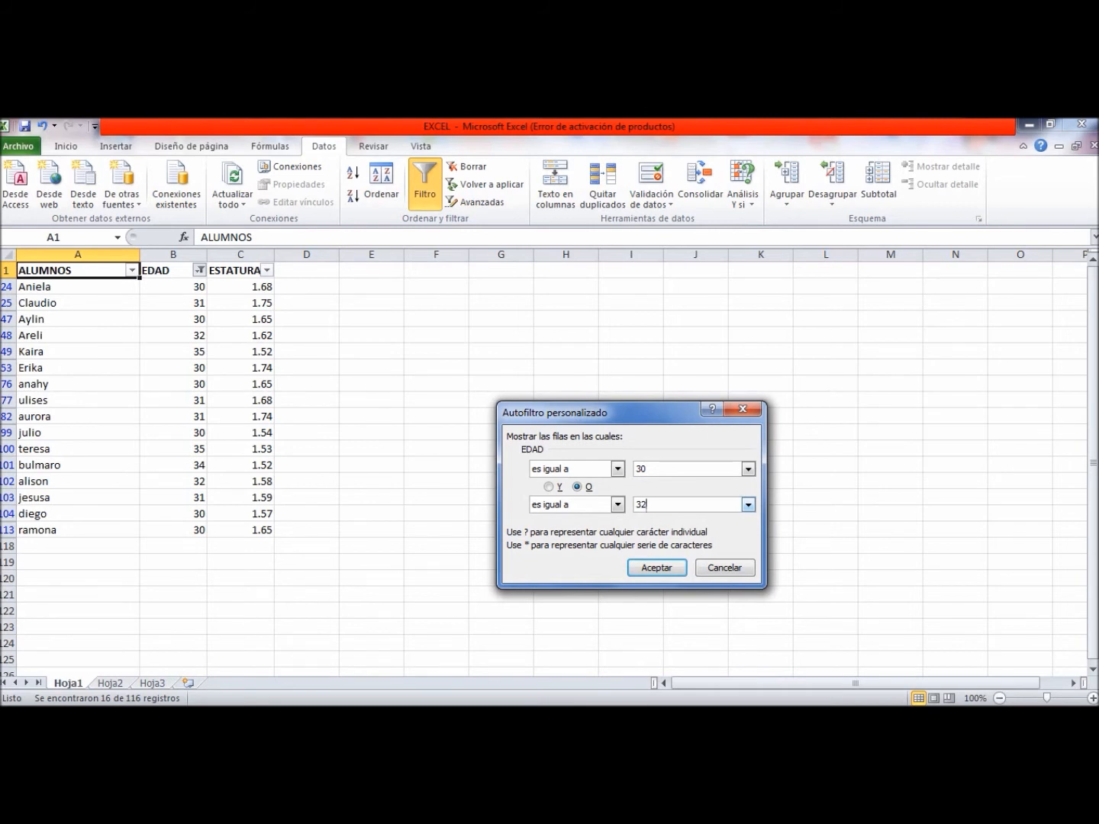
pyautogui.click(576, 487)
pyautogui.click(656, 568)
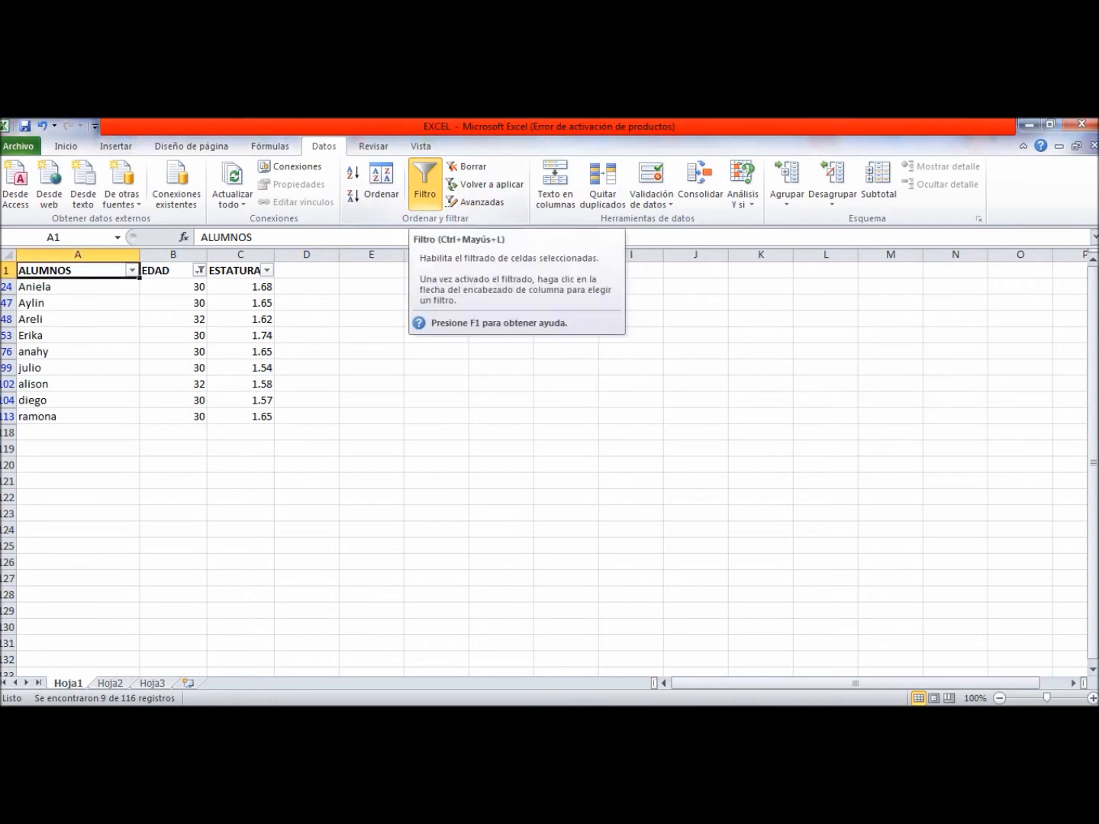
# Turn off filtering and create a pivot table from Hoja1!$A$1:$C$117 on a new worksheet.
pyautogui.click(425, 183)
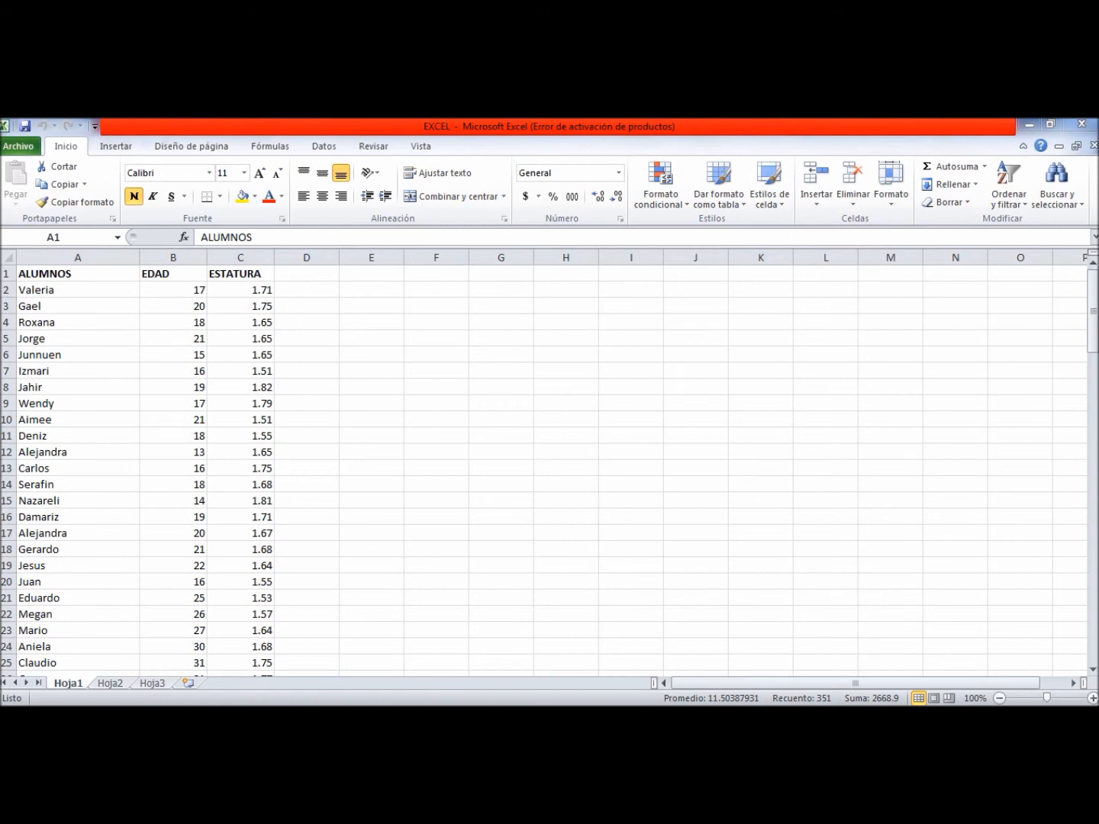
pyautogui.click(115, 148)
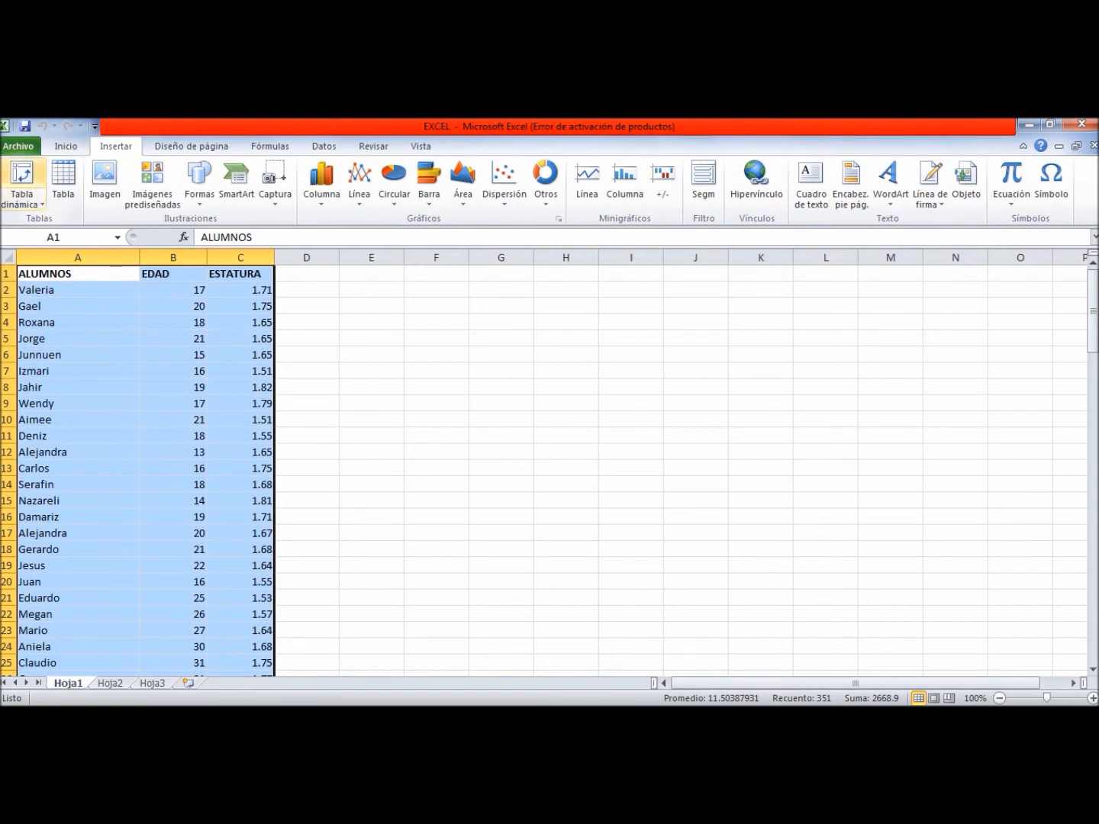
pyautogui.click(23, 174)
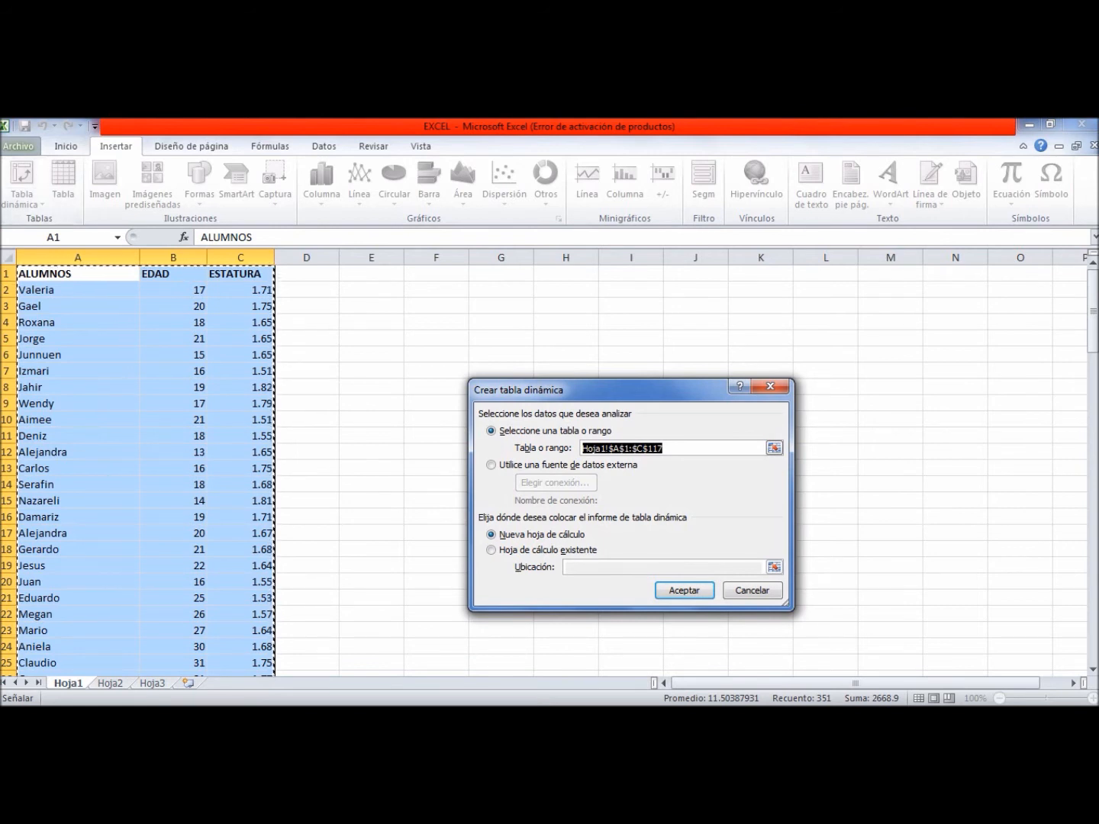
pyautogui.click(525, 535)
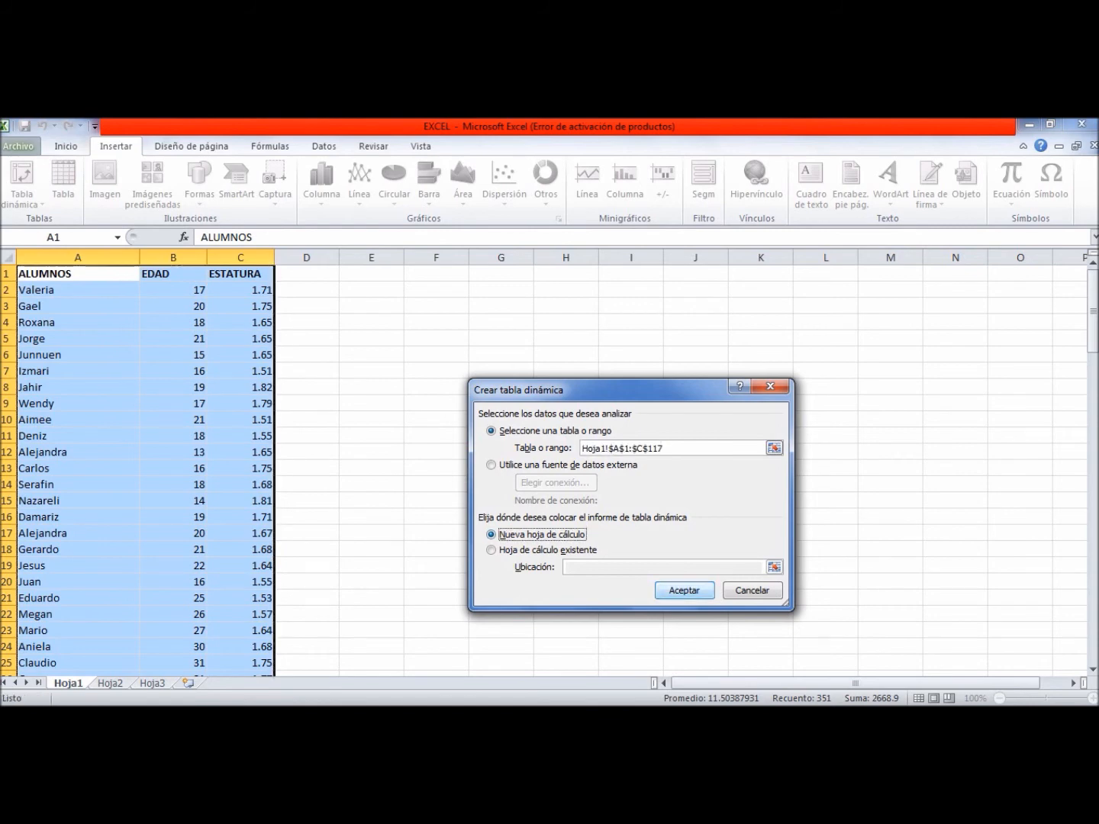
pyautogui.press('Return')
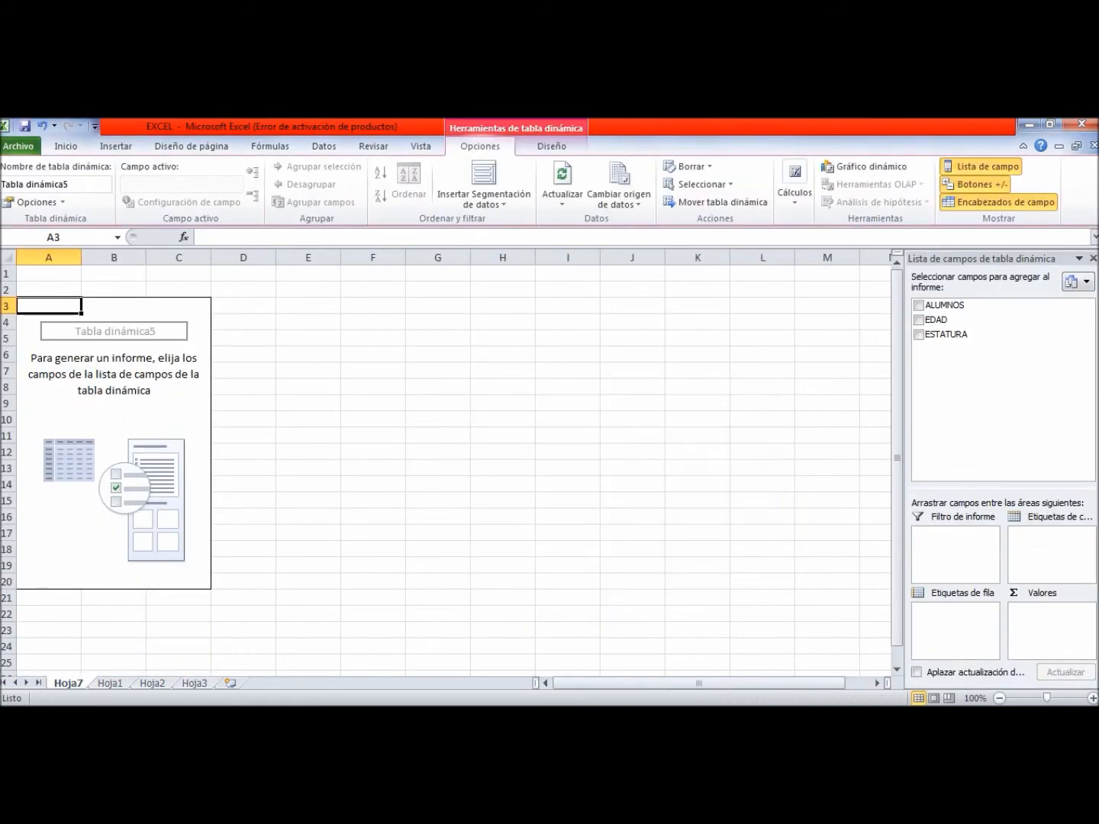
# Add the ALUMNOS, EDAD and ESTATURA fields to the pivot table and format it with banded columns in the orange style.
pyautogui.click(918, 305)
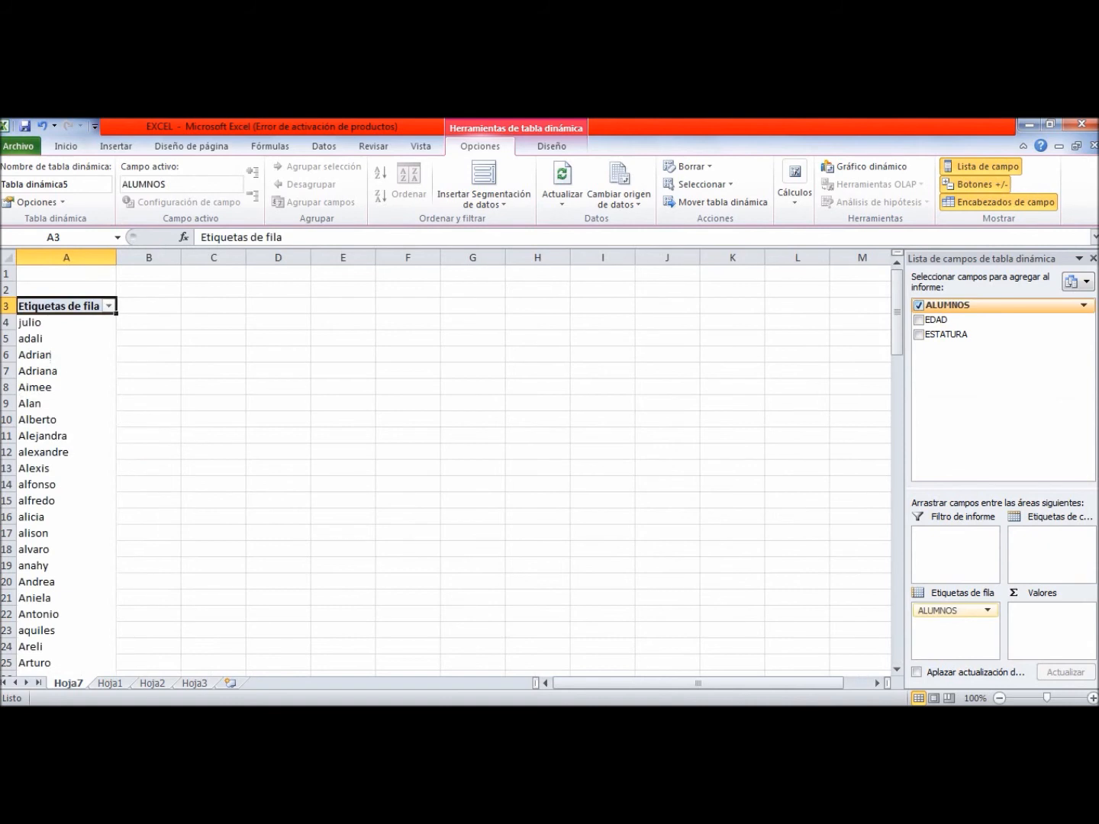
pyautogui.click(918, 319)
pyautogui.click(918, 334)
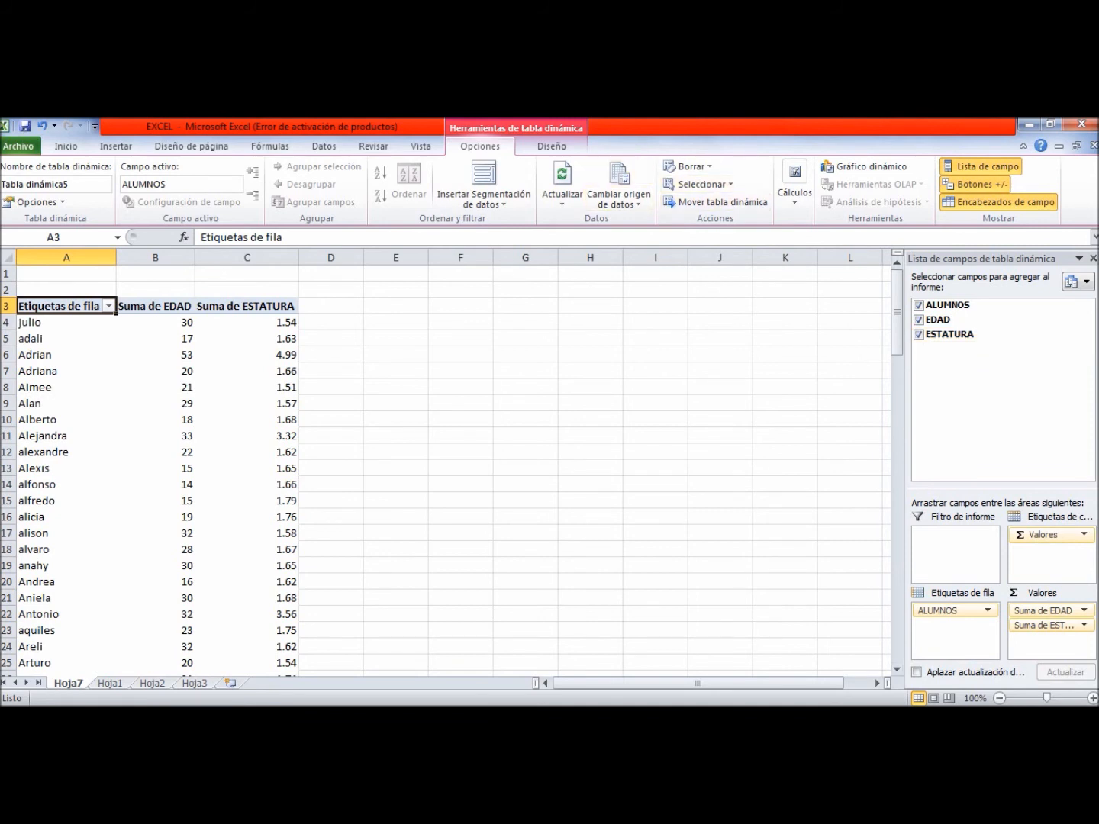
pyautogui.click(551, 146)
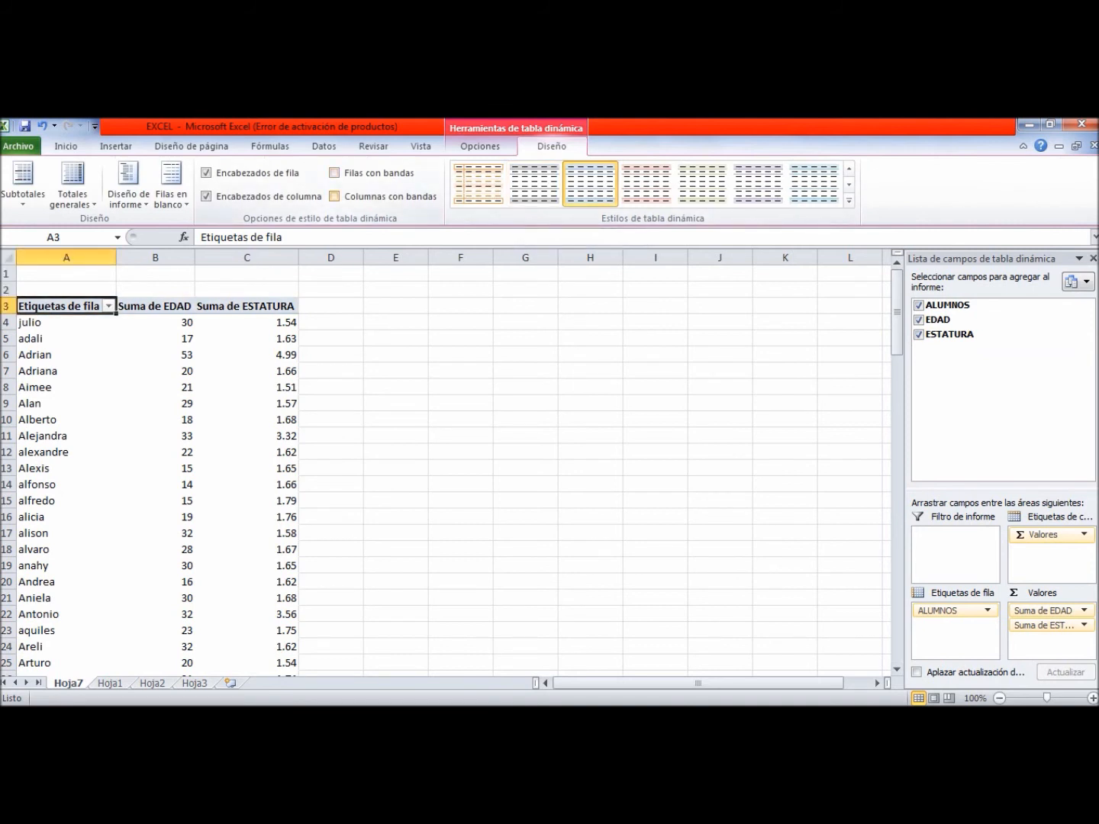
pyautogui.click(334, 196)
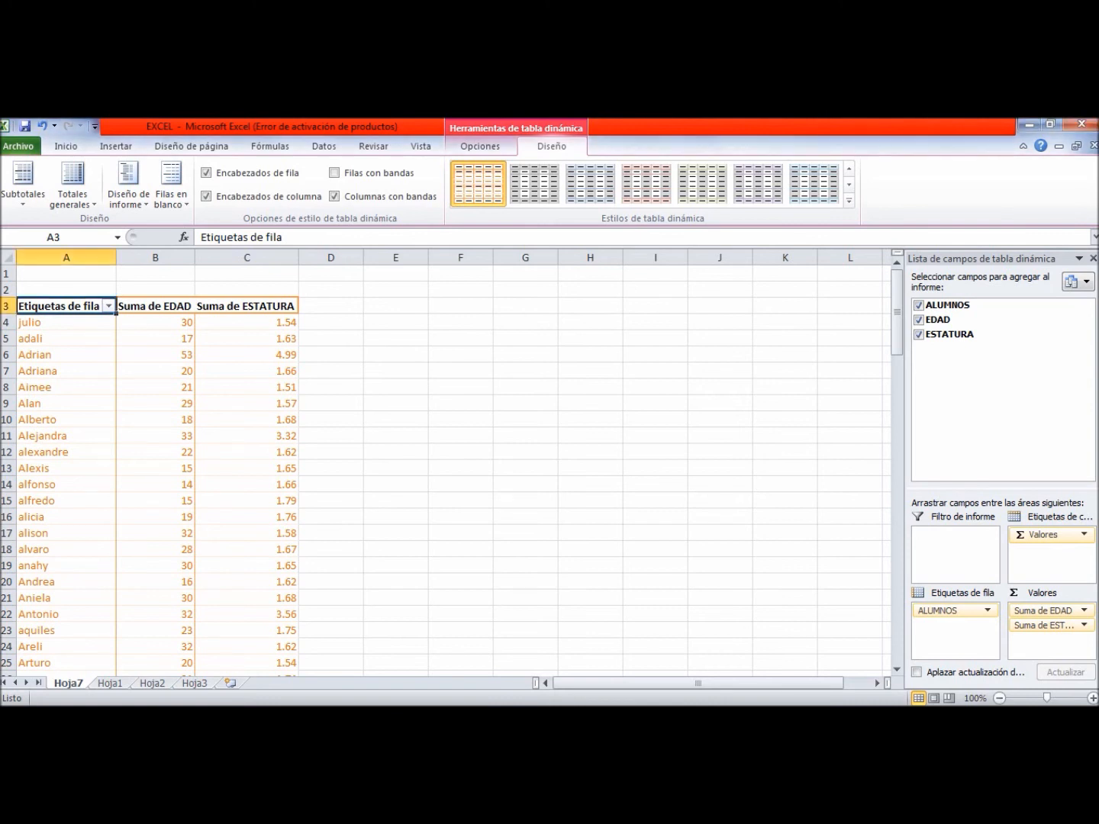
# Apply a label filter to the pivot table's row labels so only students whose name begins with "m" are shown.
pyautogui.click(108, 306)
pyautogui.moveTo(114, 397)
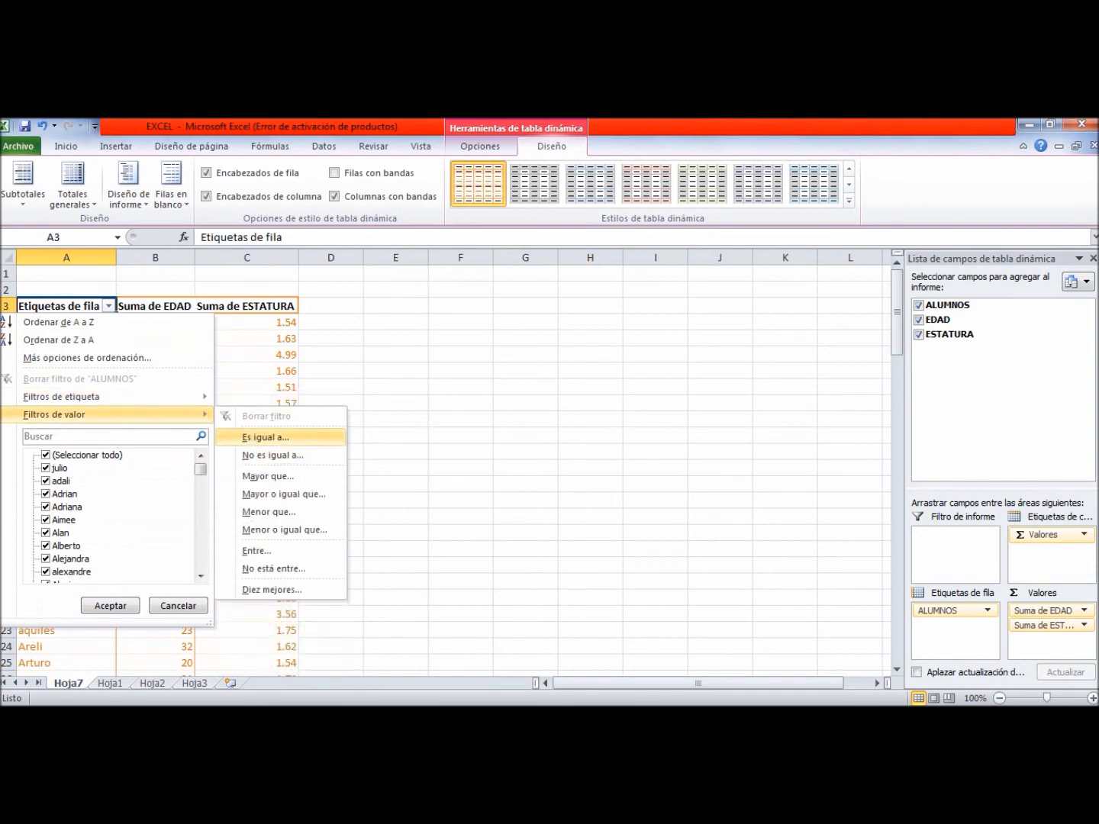
pyautogui.moveTo(152, 397)
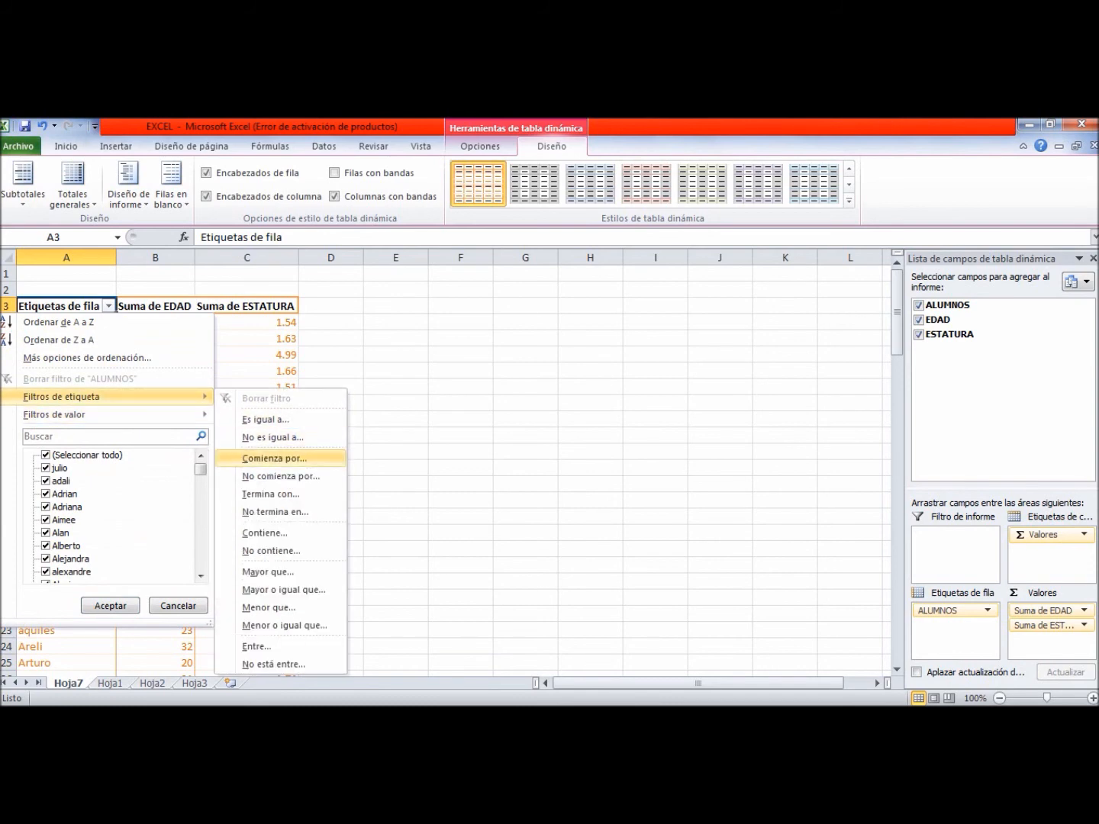
pyautogui.click(276, 458)
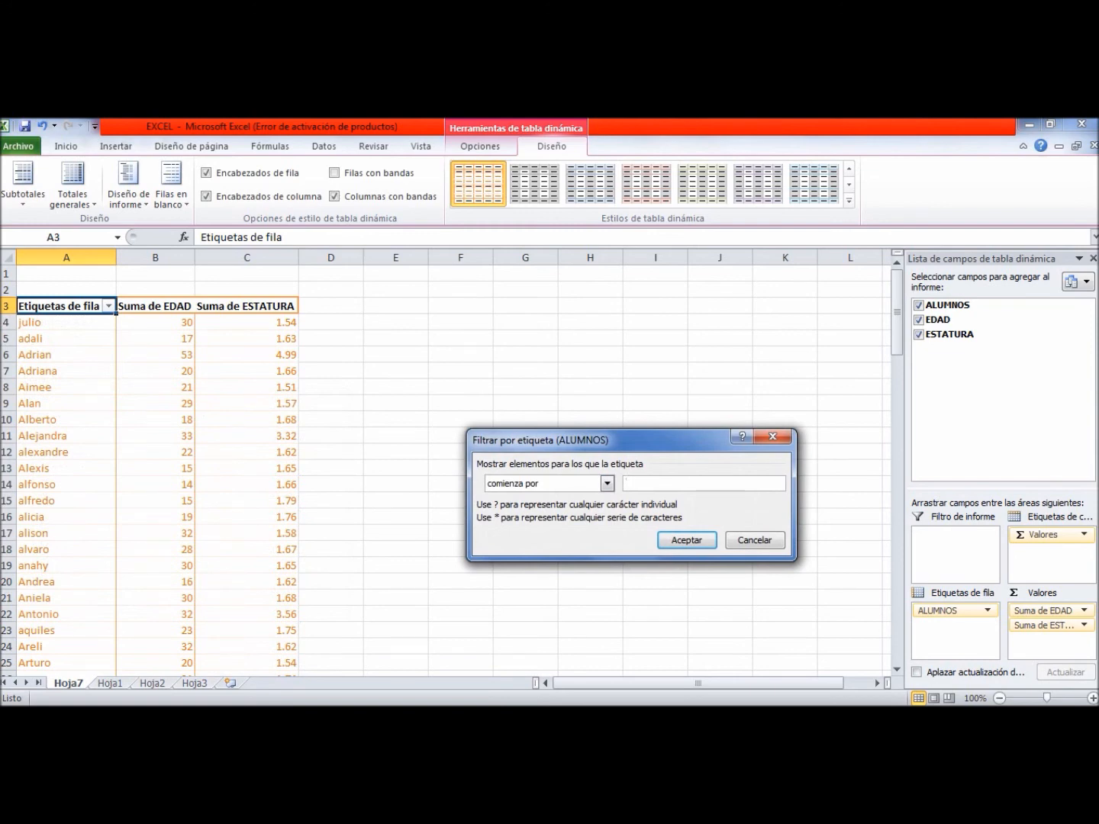
pyautogui.write('m')
pyautogui.press('Return')
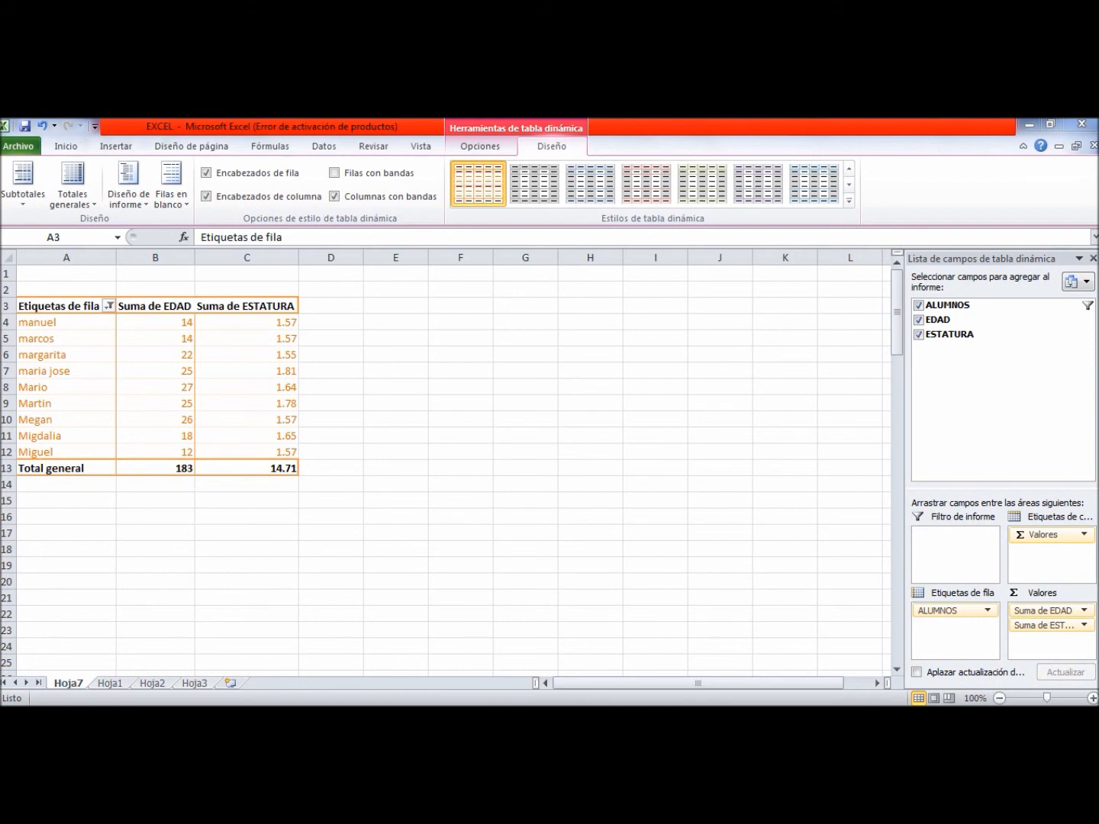
# Summarize the pivot table's EDAD value field by Promedio.
pyautogui.click(149, 322)
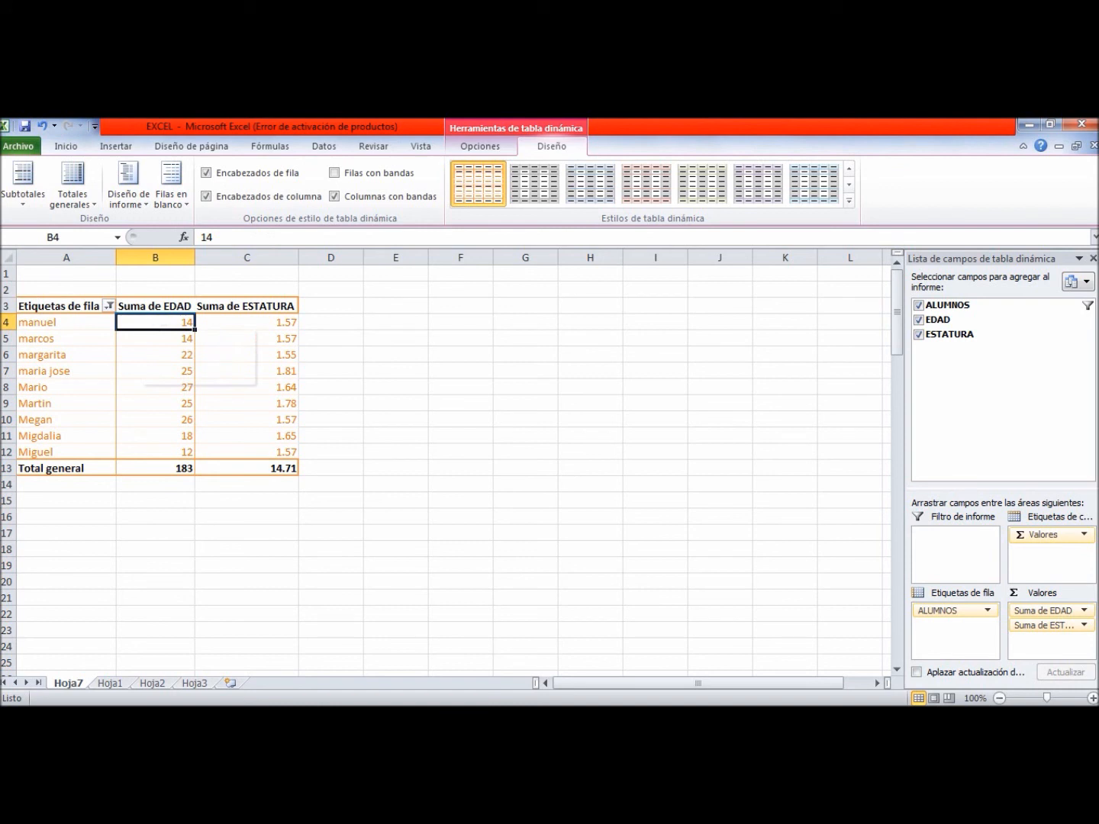
pyautogui.rightClick(149, 323)
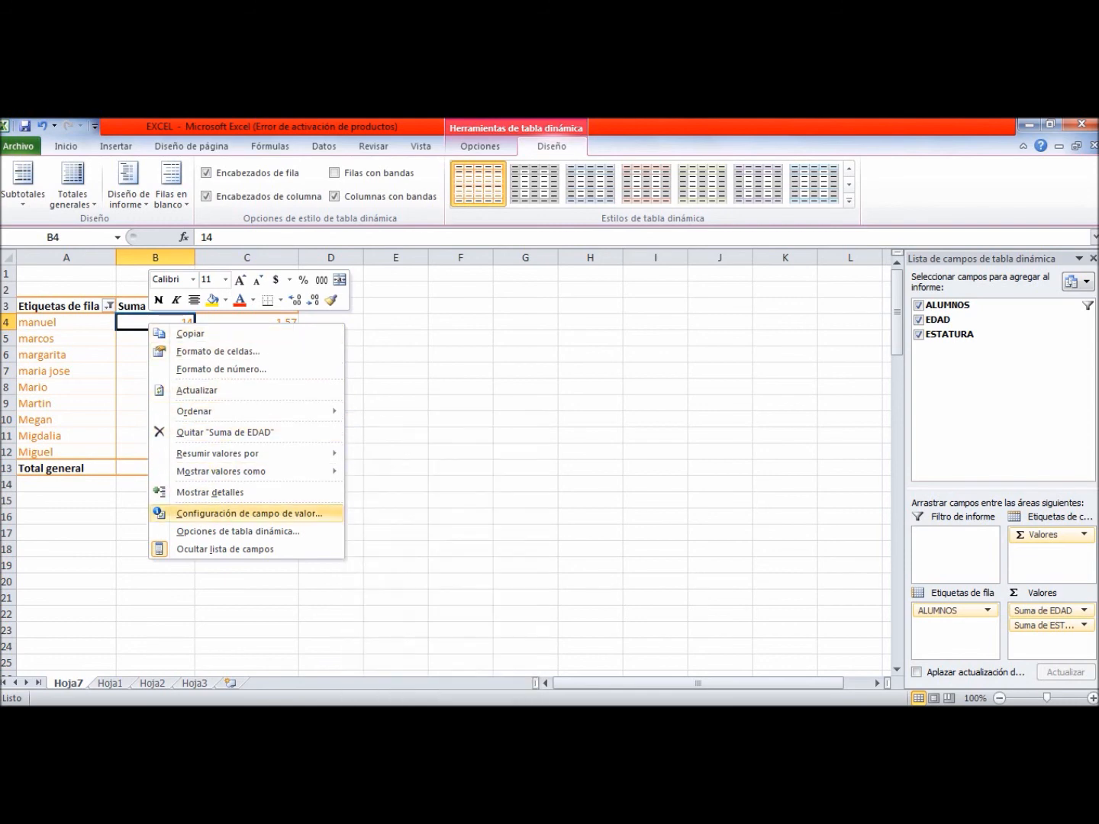
pyautogui.click(250, 513)
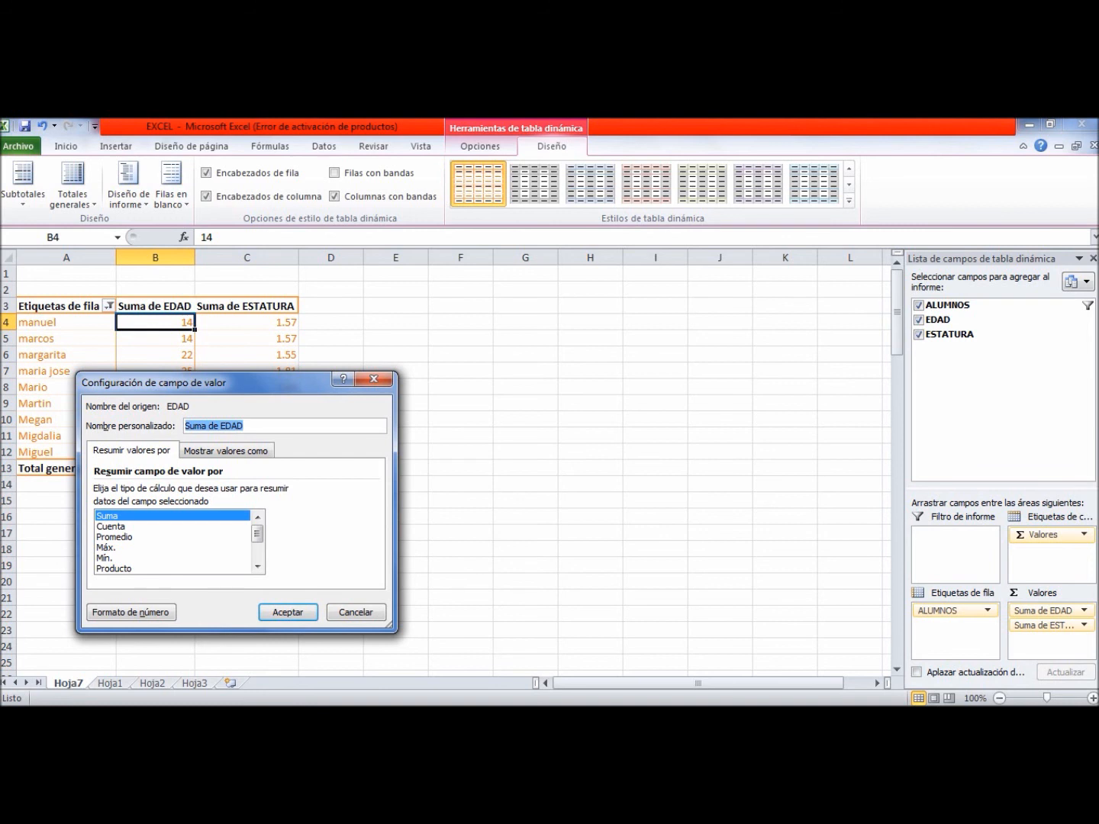
pyautogui.click(114, 538)
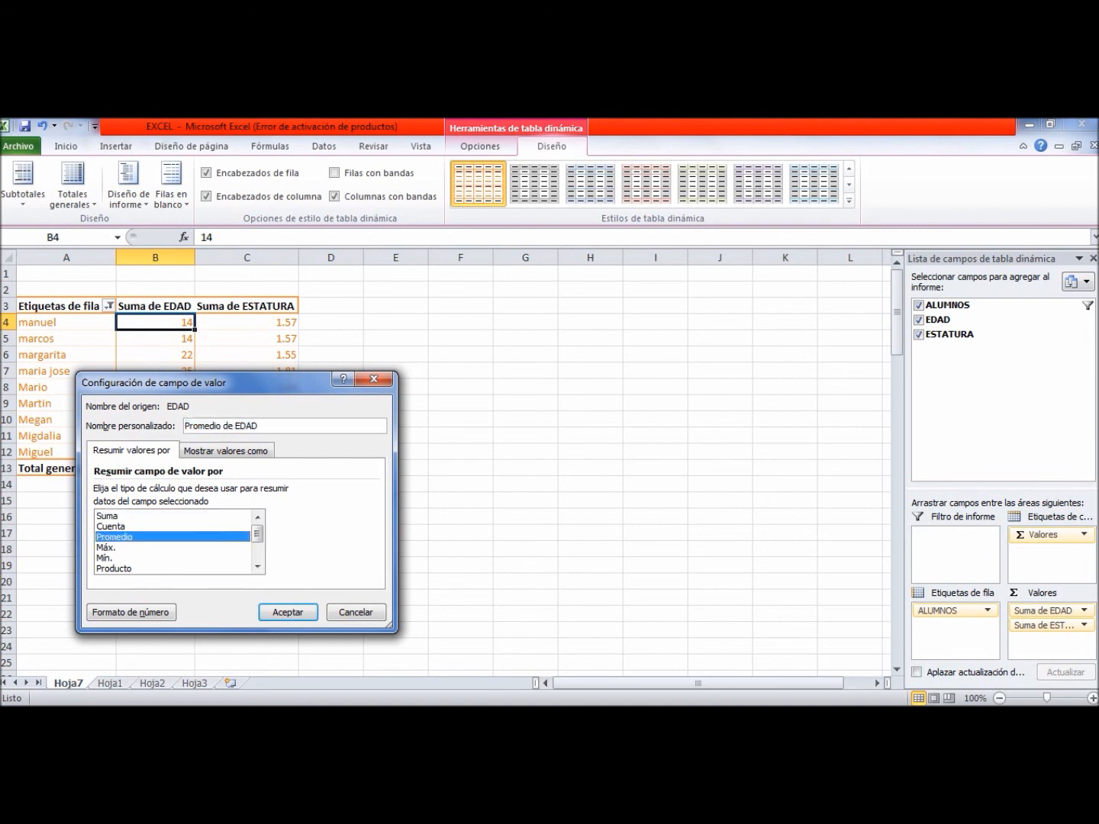
pyautogui.click(288, 612)
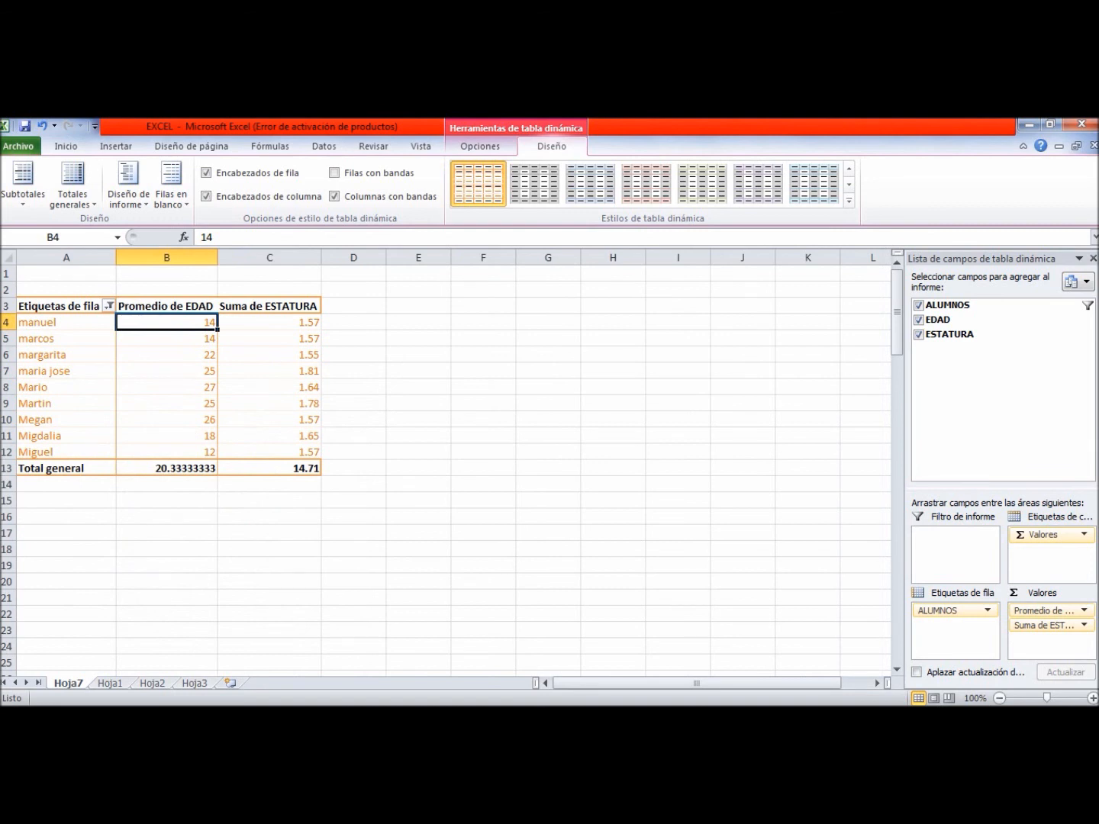
# Summarize the pivot table's ESTATURA value field by Promedio.
pyautogui.click(276, 322)
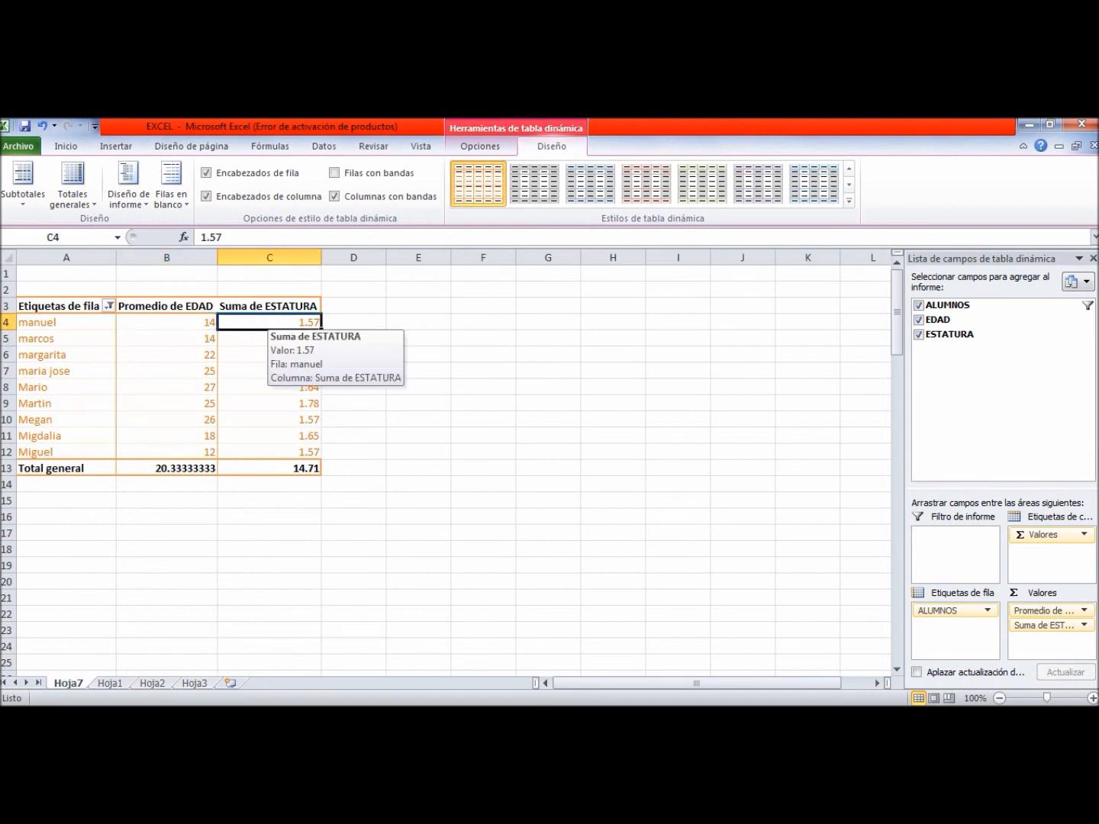
pyautogui.rightClick(276, 323)
pyautogui.click(376, 516)
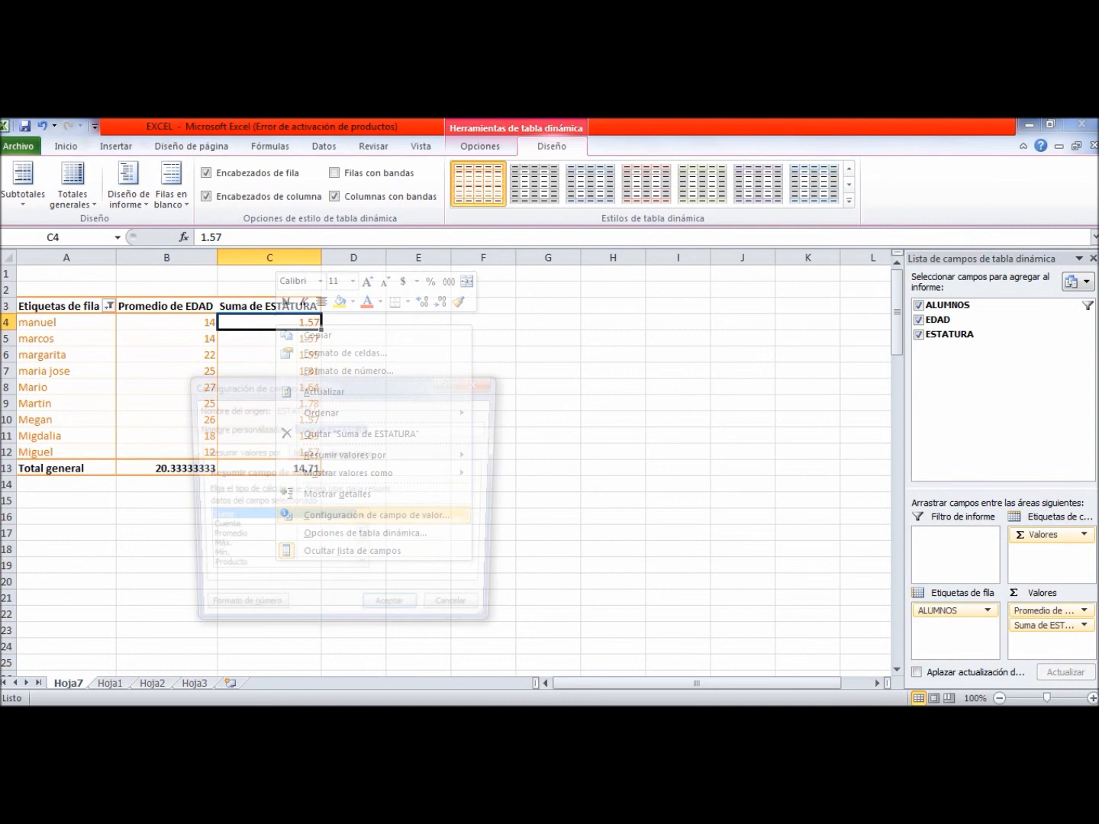
pyautogui.click(221, 538)
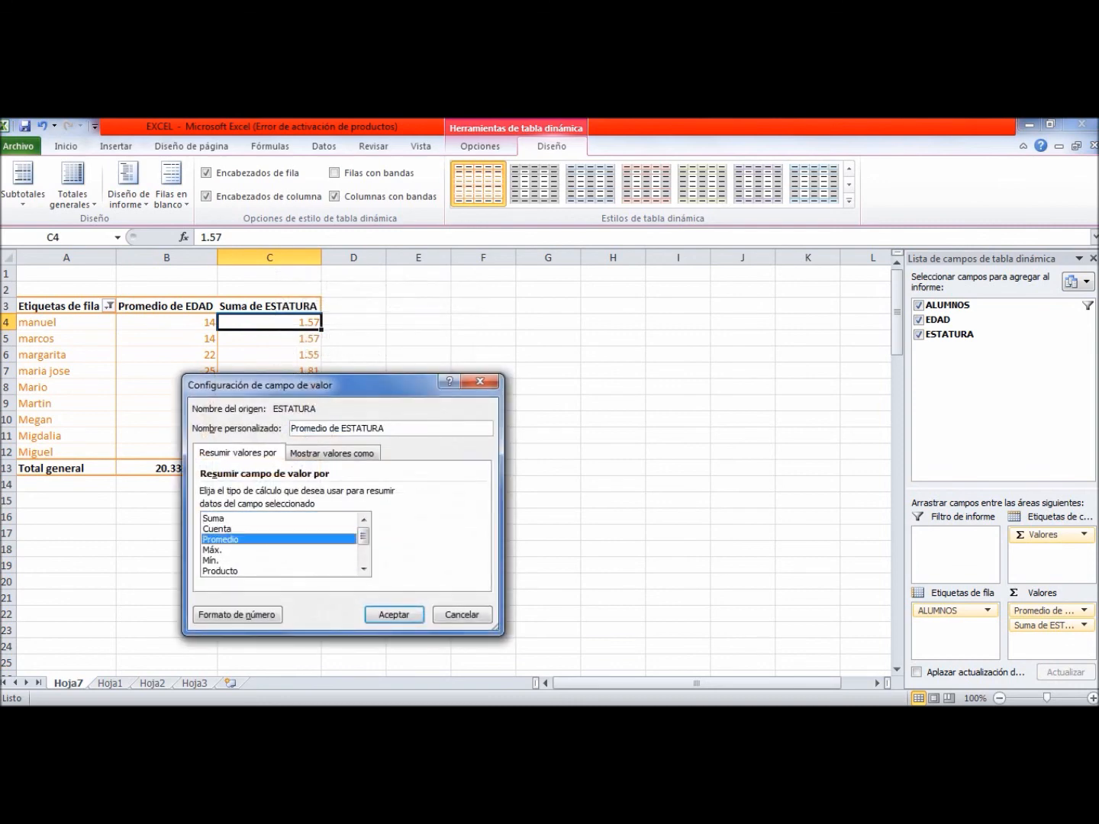
pyautogui.click(394, 616)
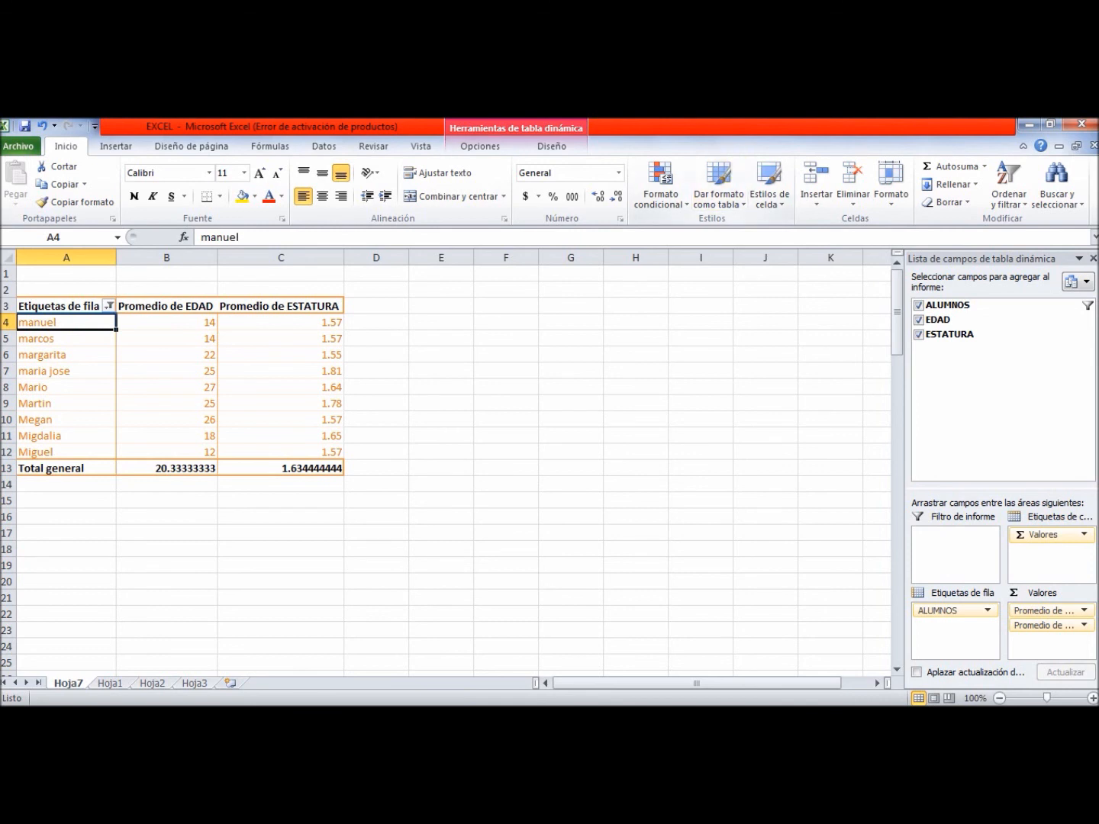
# Insert a clustered column (Columna agrupada) pivot chart and move it to the empty cells beside the pivot table.
pyautogui.click(480, 146)
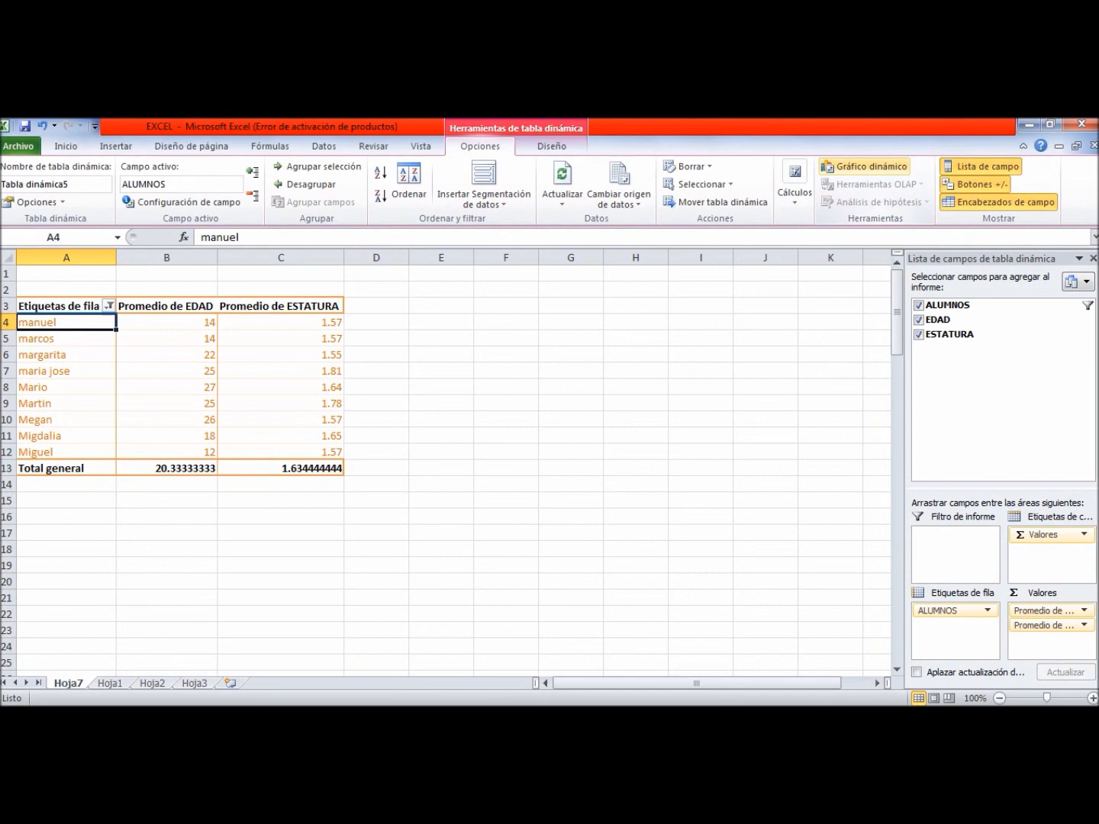
pyautogui.click(864, 167)
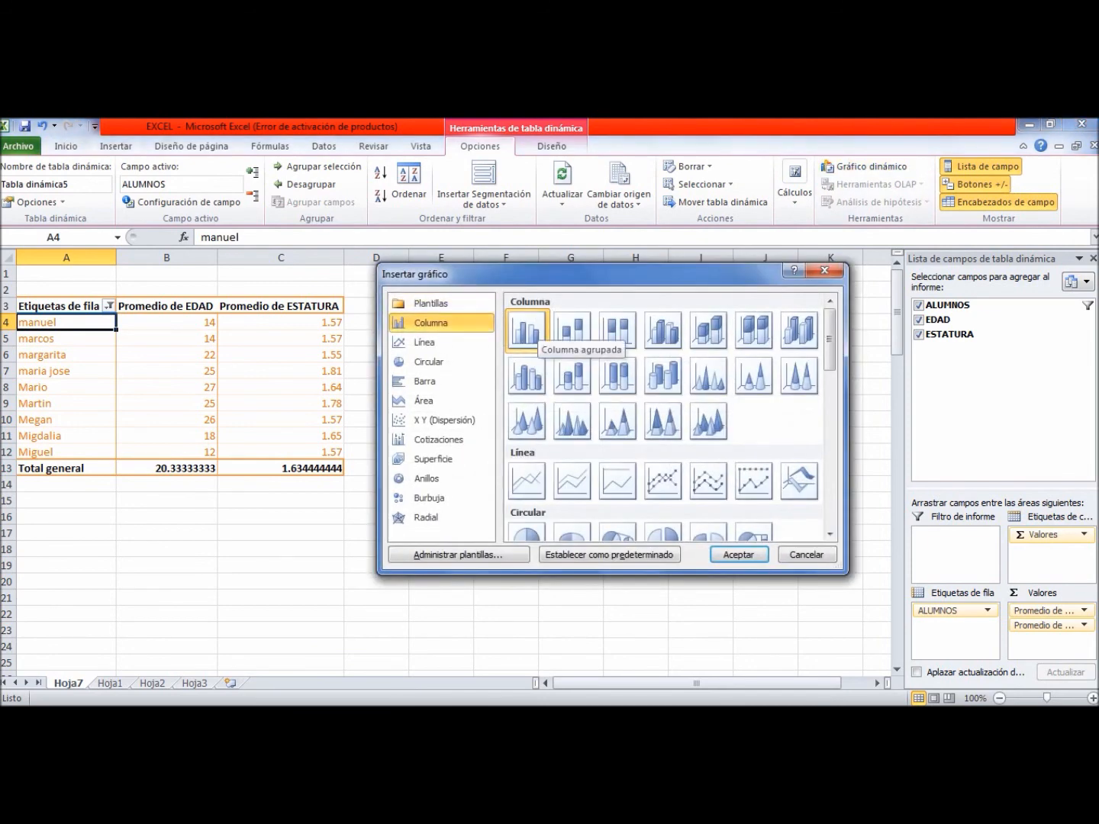
pyautogui.click(739, 555)
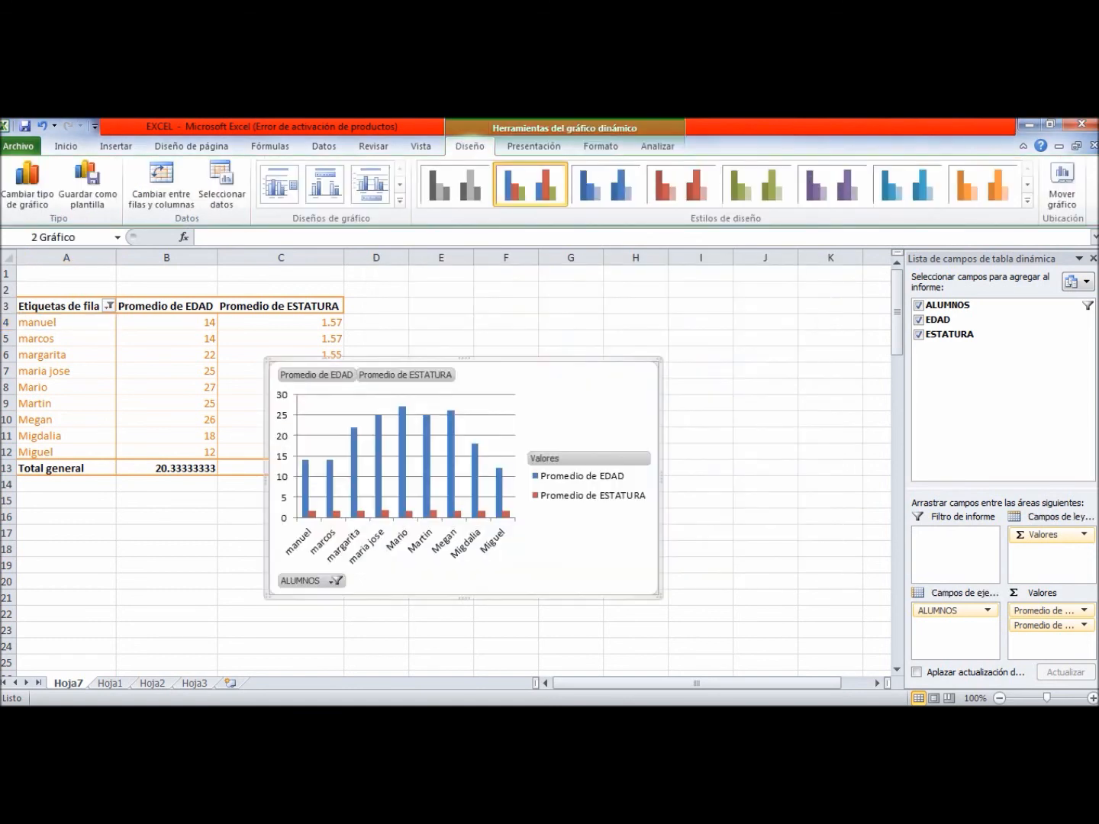
pyautogui.moveTo(593, 422); pyautogui.dragTo(745, 394)
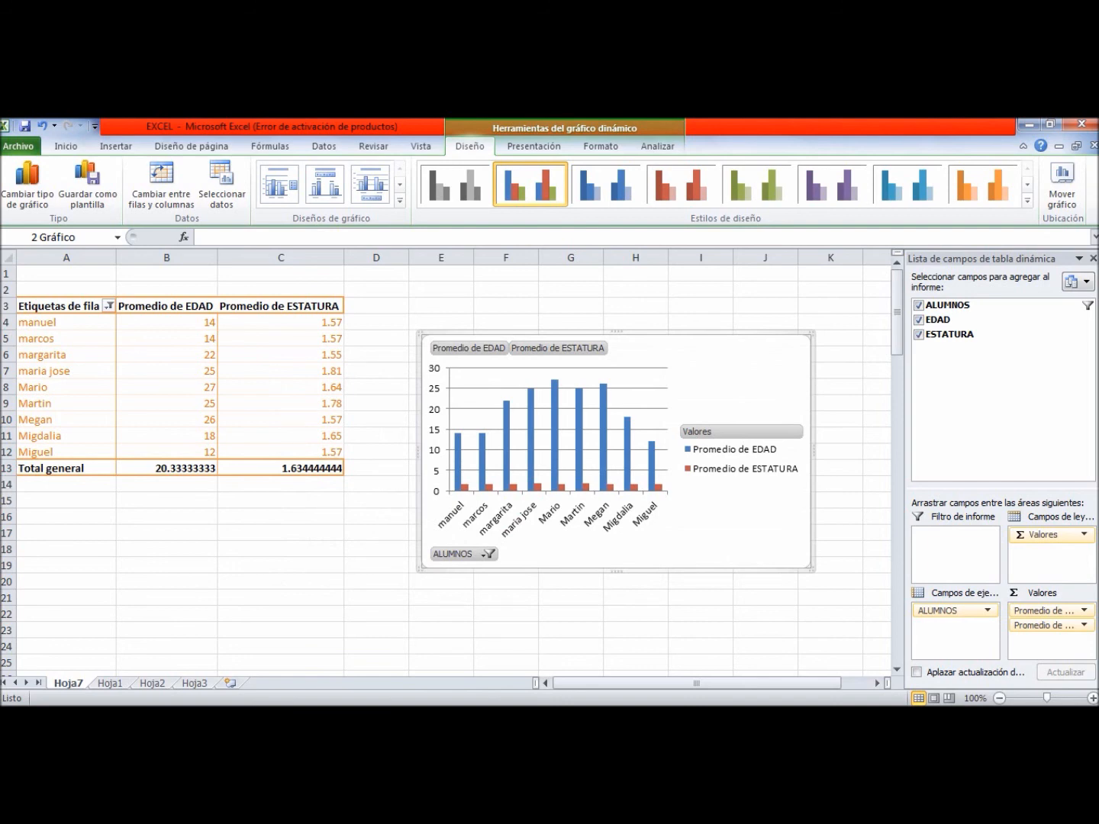
# Change the pivot chart's type to a line chart with markers.
pyautogui.click(28, 182)
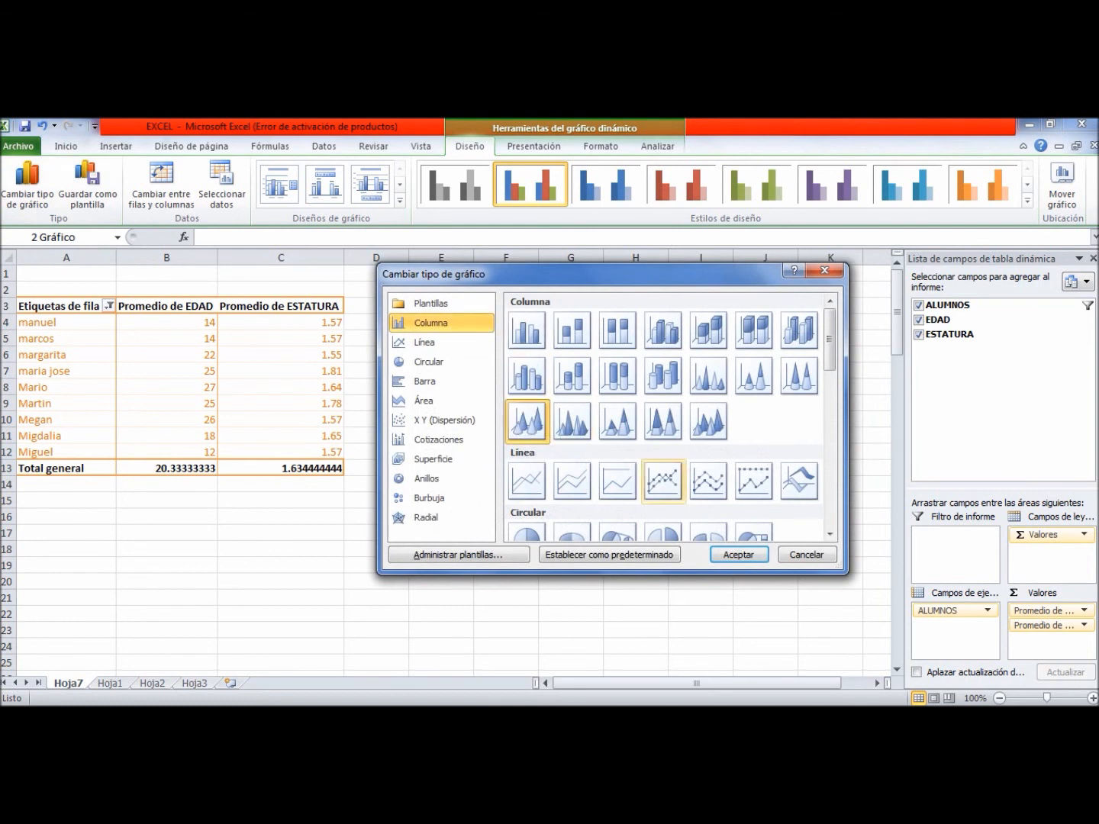
pyautogui.click(662, 481)
pyautogui.click(739, 555)
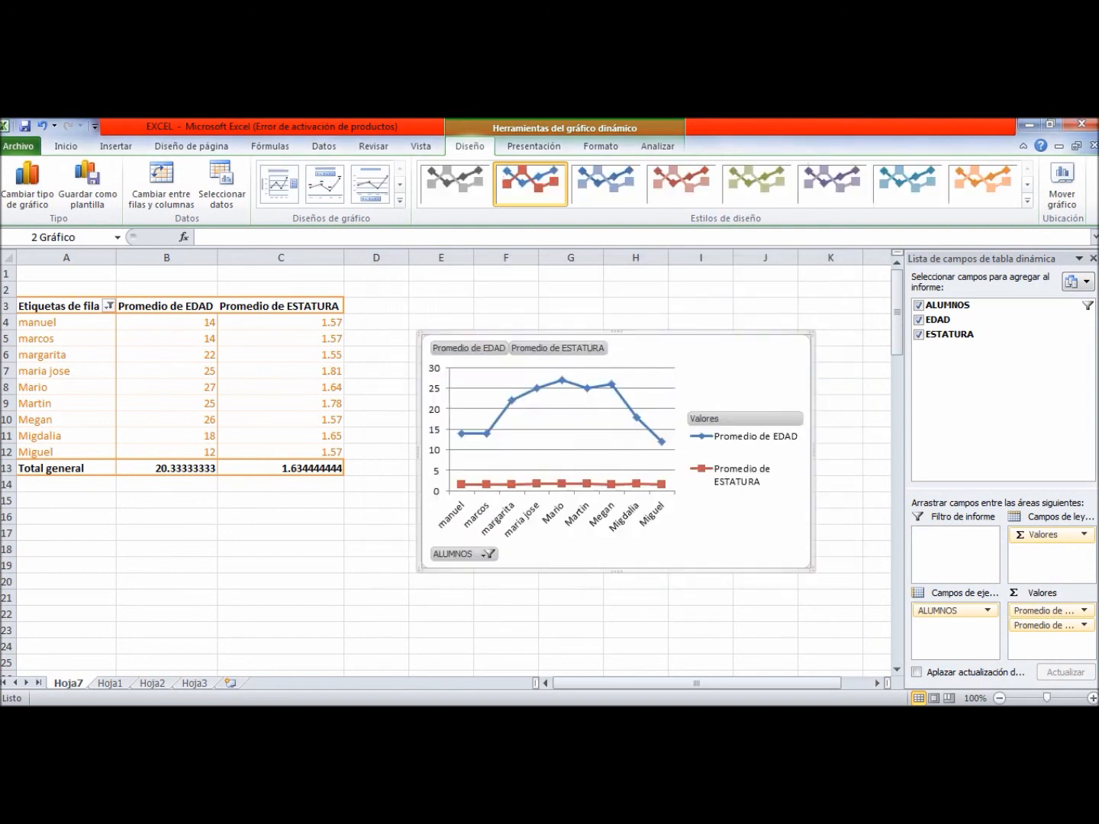